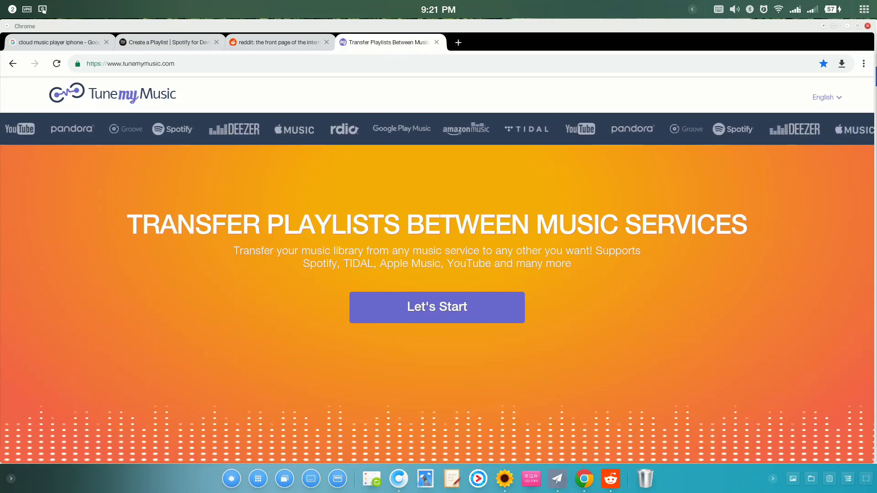
# Step: Start a playlist transfer on TuneMyMusic and choose Apple Music as the source platform
pyautogui.click(446, 307)
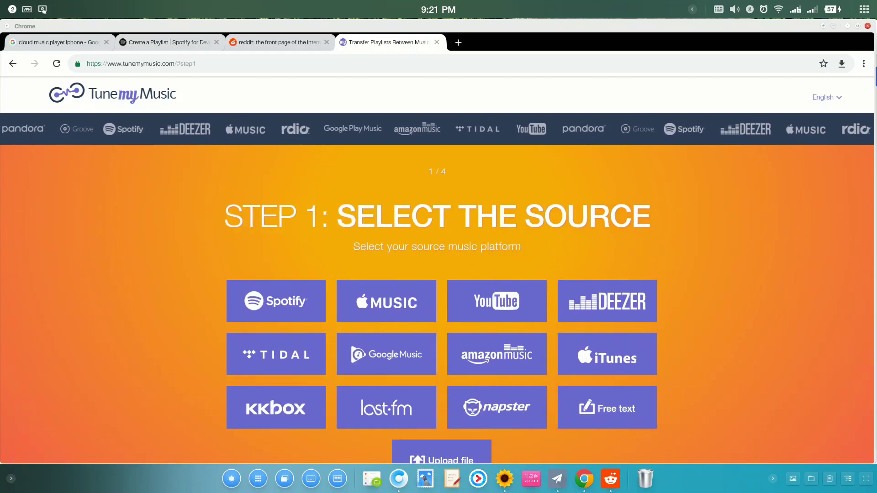
pyautogui.click(386, 301)
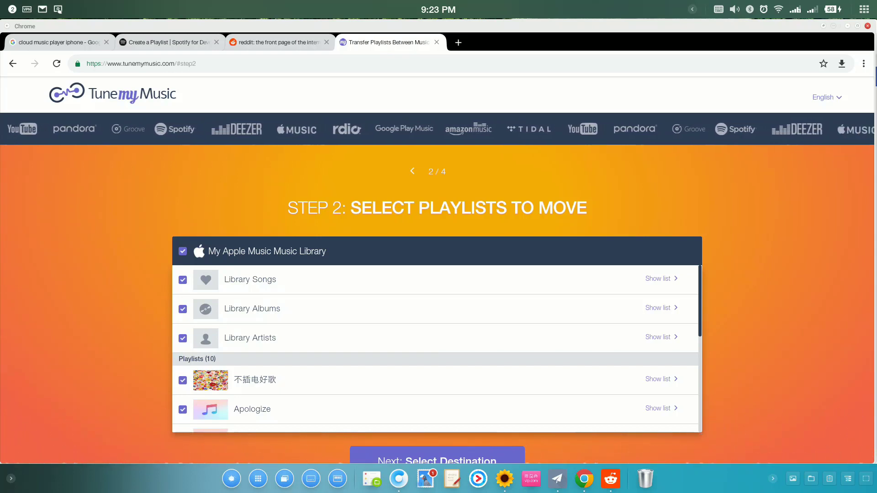
# Step: Deselect the entire Apple Music library and select only the "broken heart" playlist to move
pyautogui.click(183, 251)
pyautogui.scroll(-3, 390, 321)
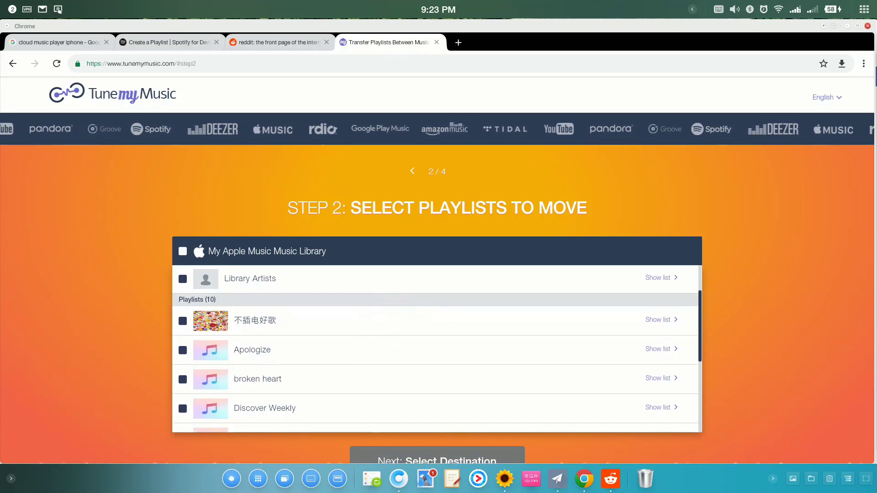
pyautogui.scroll(-3, 382, 337)
pyautogui.scroll(-2, 391, 302)
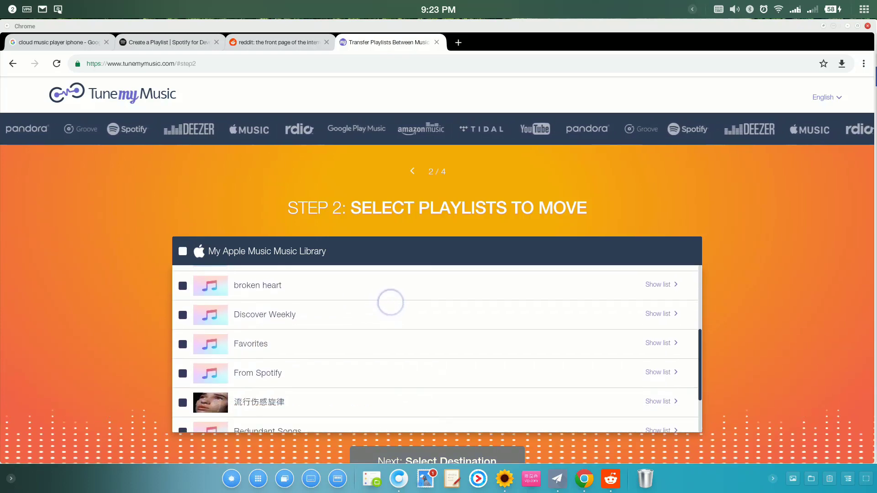
pyautogui.scroll(-3, 370, 315)
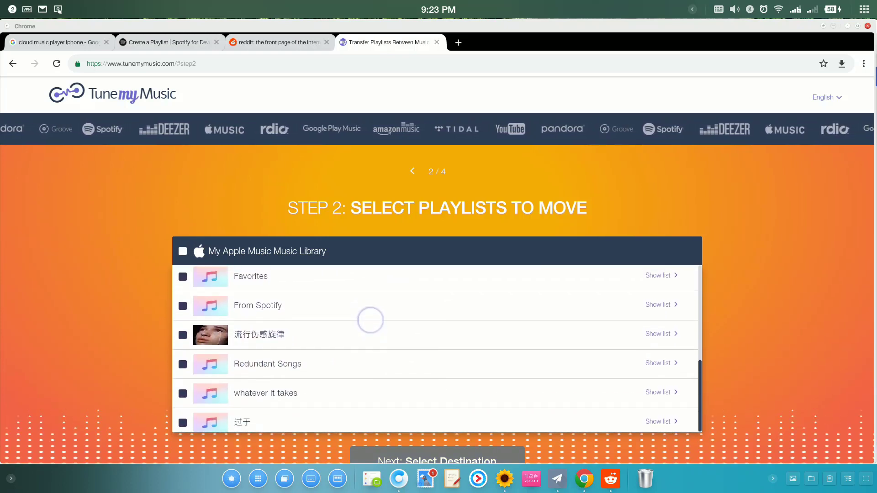
pyautogui.moveTo(347, 345); pyautogui.dragTo(327, 420)
pyautogui.moveTo(319, 346); pyautogui.dragTo(307, 390)
pyautogui.click(182, 343)
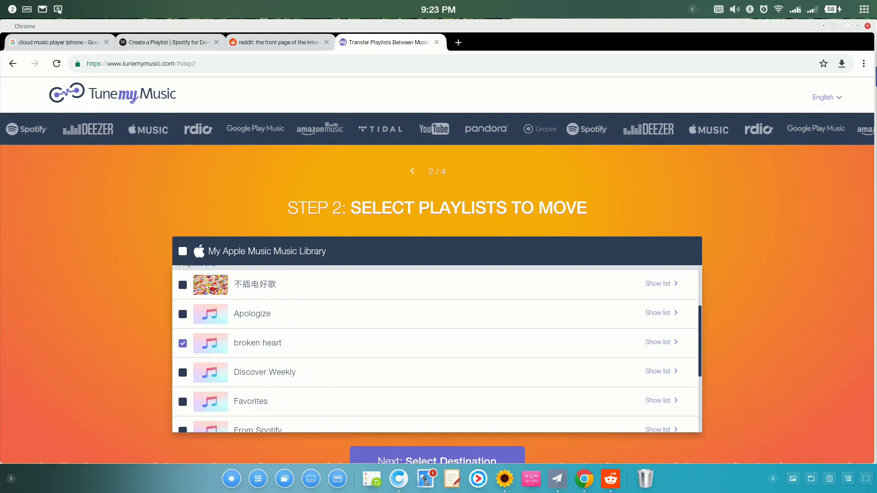
# Step: Proceed to the destination selection and choose Spotify as the destination platform
pyautogui.scroll(-3, 438, 320)
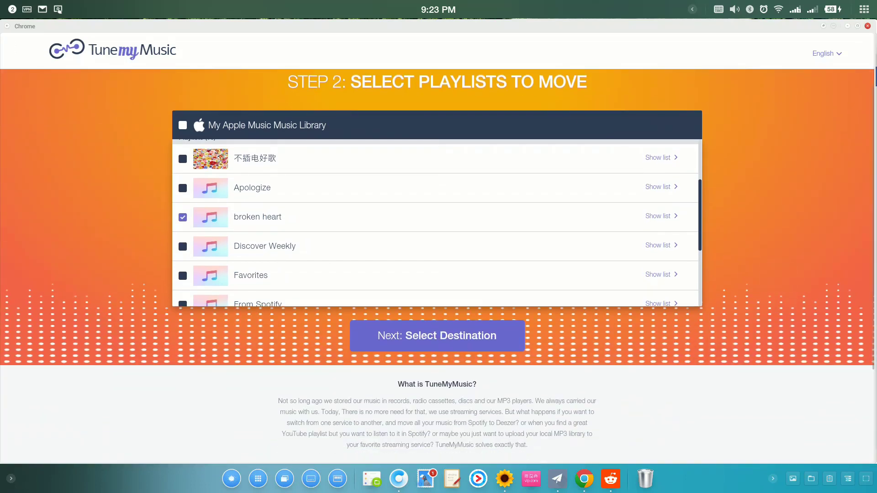
pyautogui.click(446, 337)
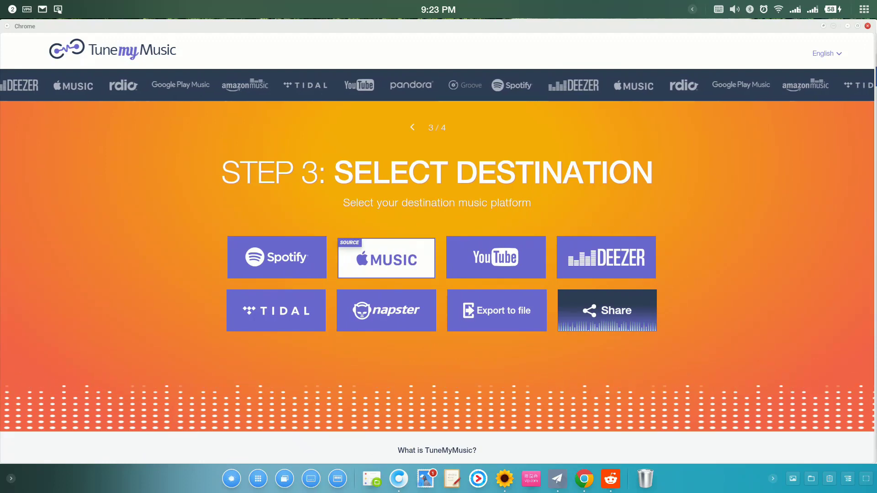
pyautogui.click(277, 257)
pyautogui.click(496, 262)
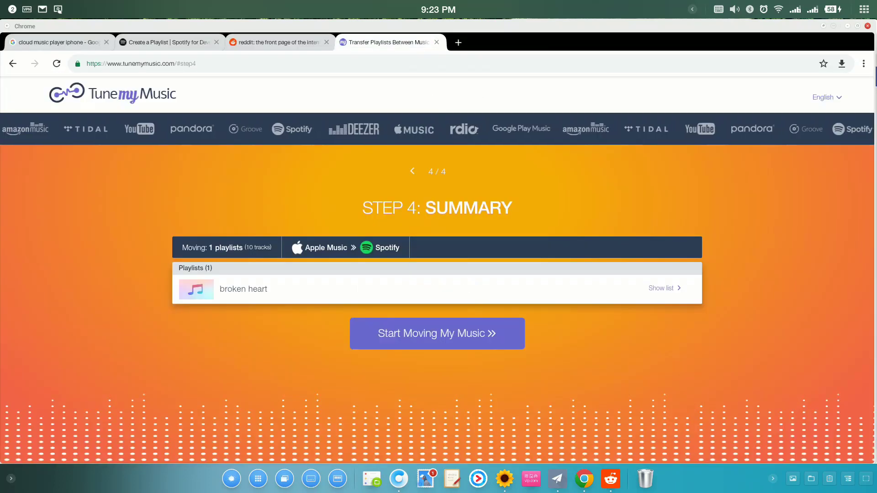
# Step: Show the track list of the "broken heart" playlist in the summary and start moving the music to Spotify
pyautogui.click(662, 289)
pyautogui.click(662, 288)
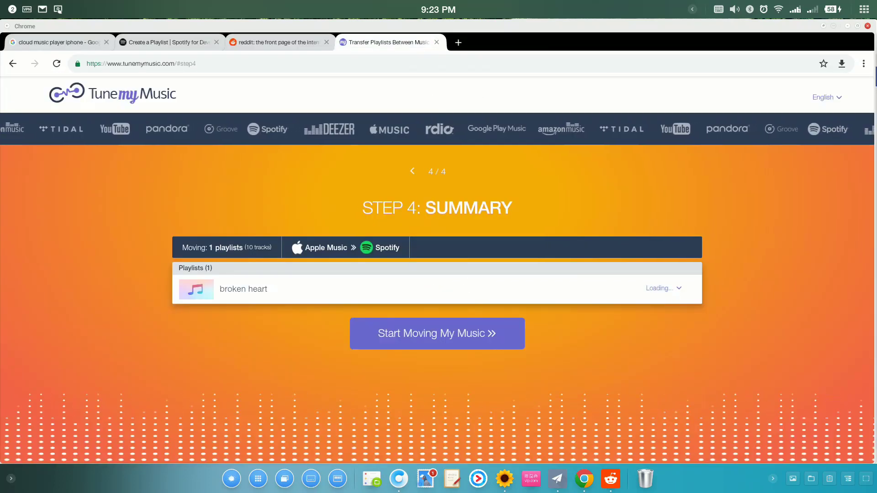
pyautogui.scroll(-5, 554, 384)
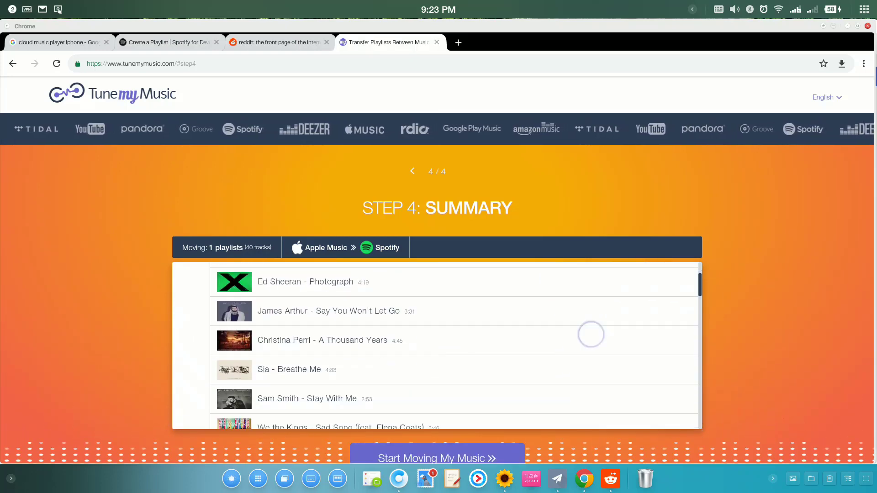
pyautogui.scroll(-2, 764, 259)
pyautogui.scroll(-1, 764, 259)
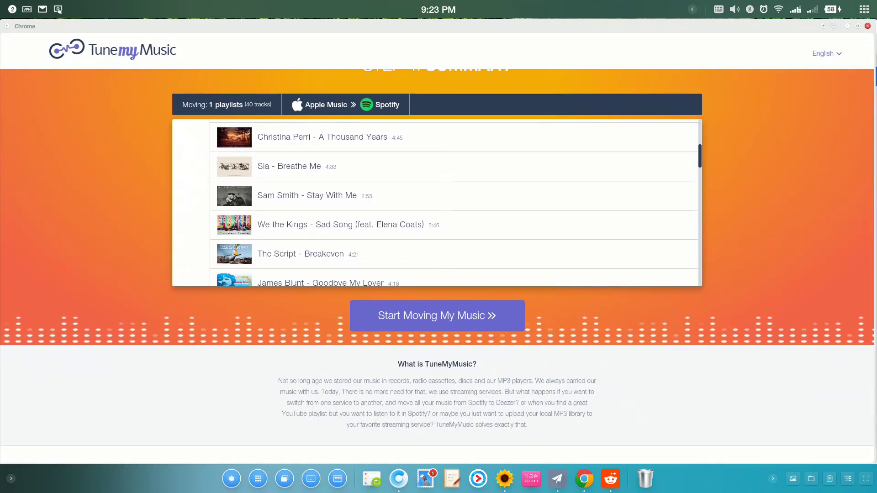
pyautogui.click(446, 316)
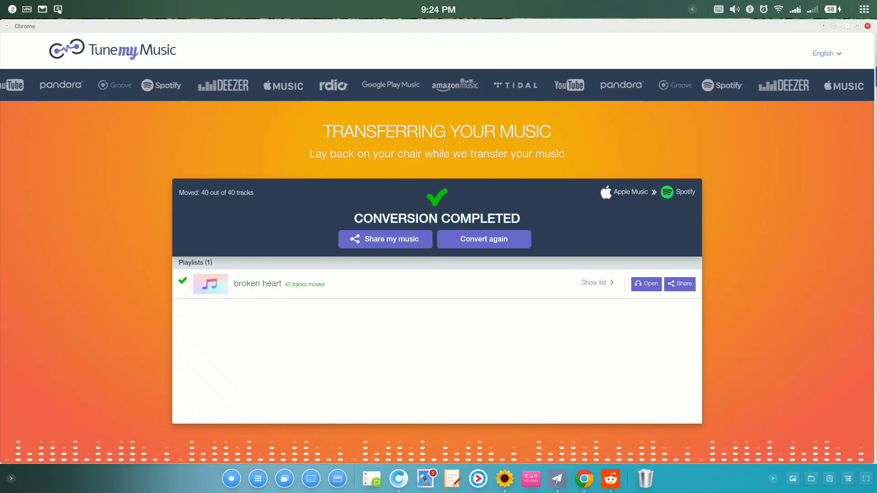
pyautogui.moveTo(754, 168); pyautogui.dragTo(725, 308)
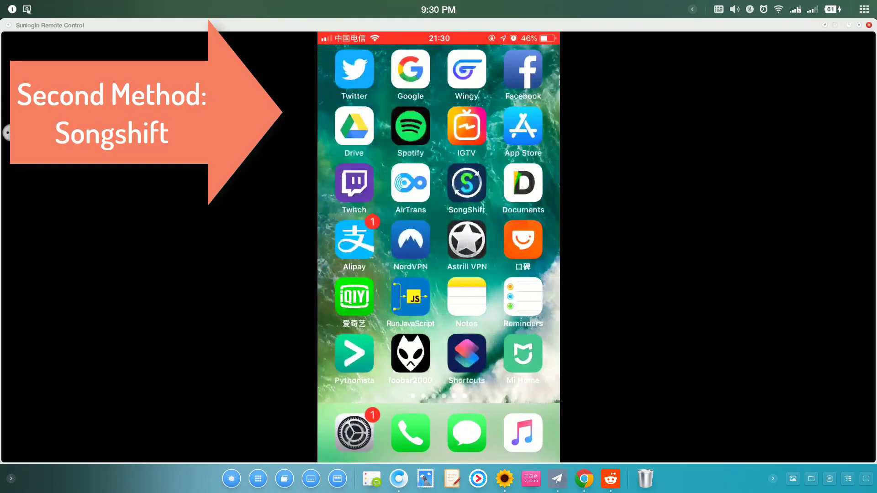
# Step: Open SongShift on the remote iPhone and set the Apple Music playlist "Discover Weekly" as the shift's source
pyautogui.click(466, 182)
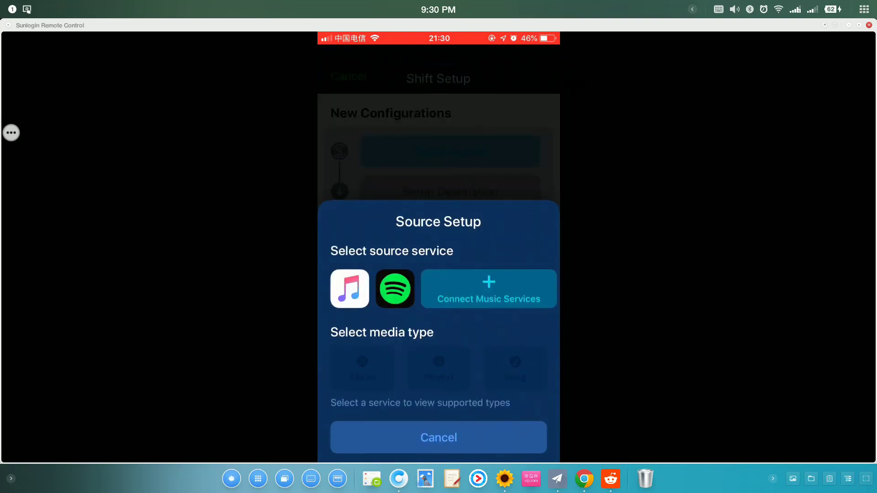
pyautogui.click(350, 288)
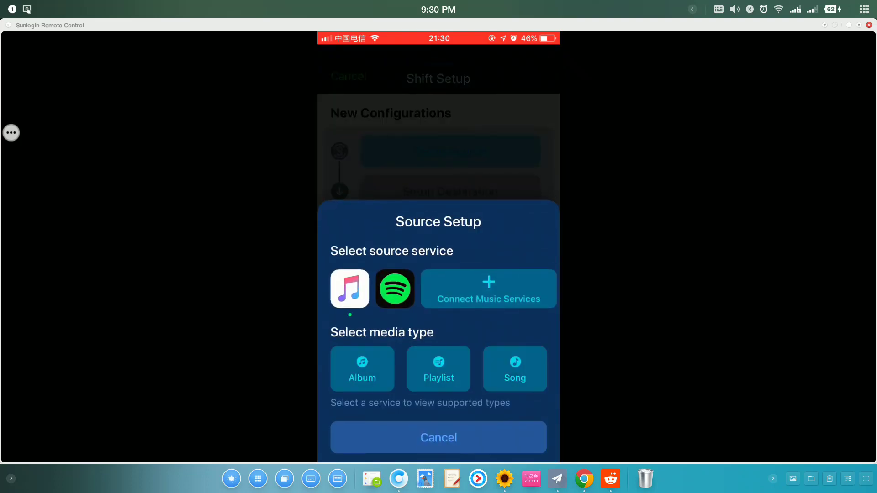
pyautogui.click(438, 368)
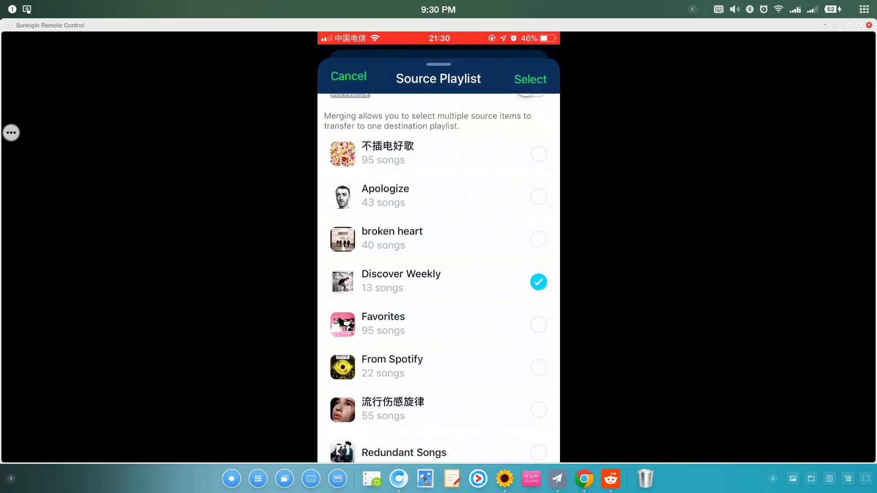
pyautogui.click(530, 79)
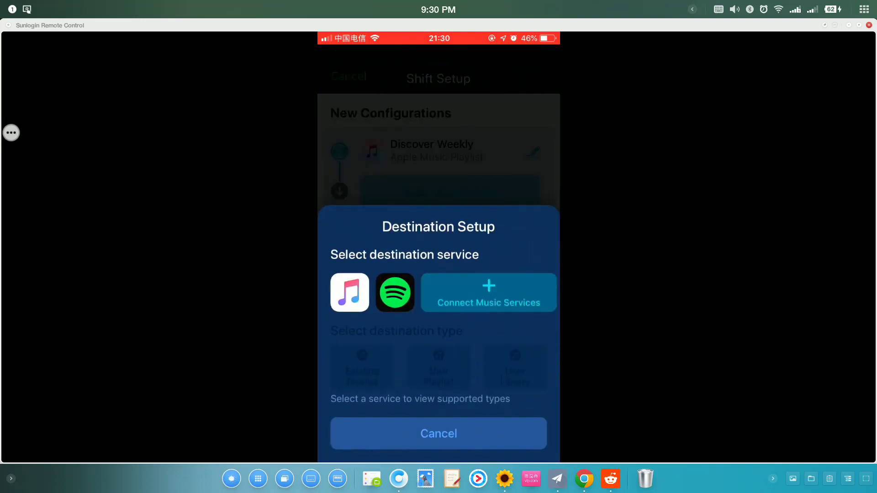
# Step: Set a new Spotify playlist as the destination and finish the shift setup
pyautogui.click(395, 293)
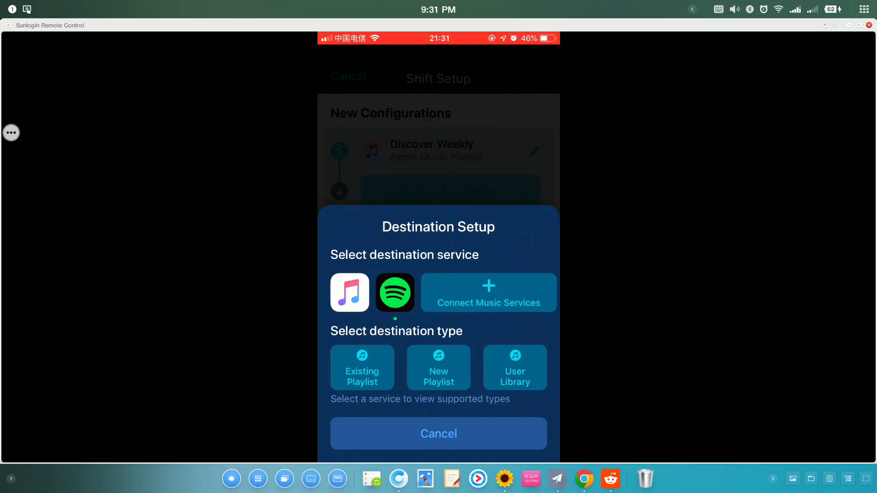
pyautogui.click(438, 367)
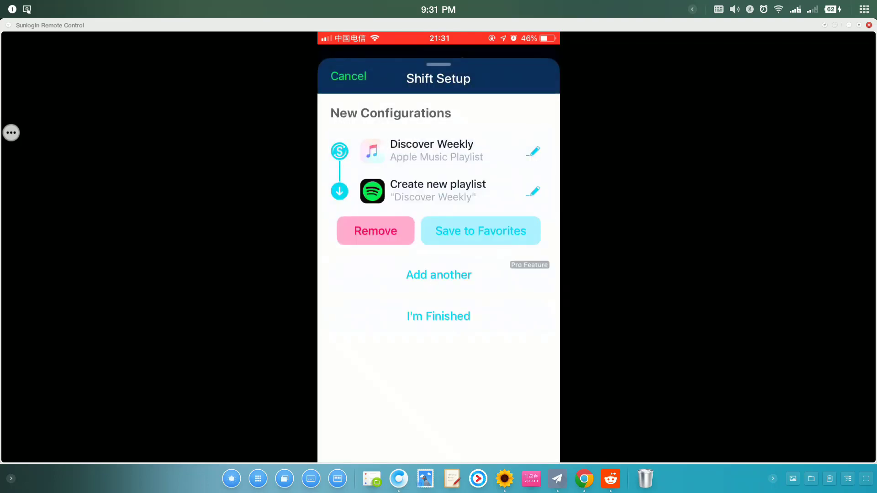
pyautogui.click(438, 316)
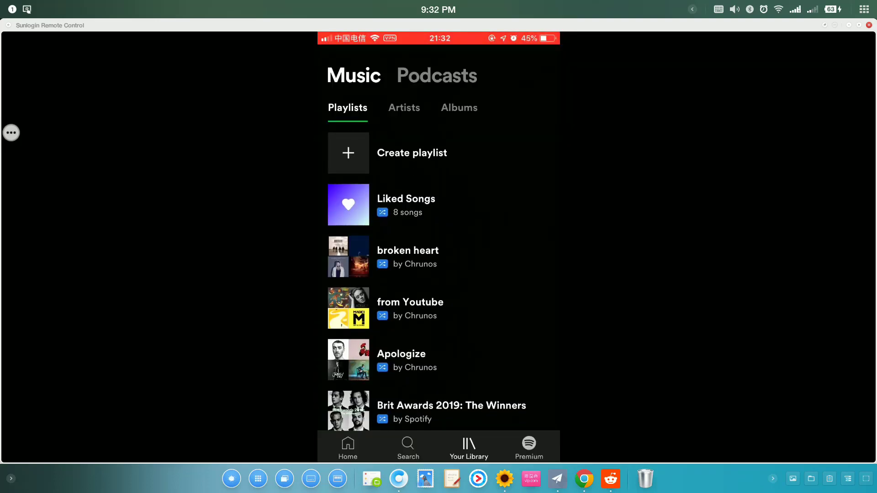
# Step: Look through the playlists in the Spotify library for the transferred ones
pyautogui.scroll(-1, 438, 246)
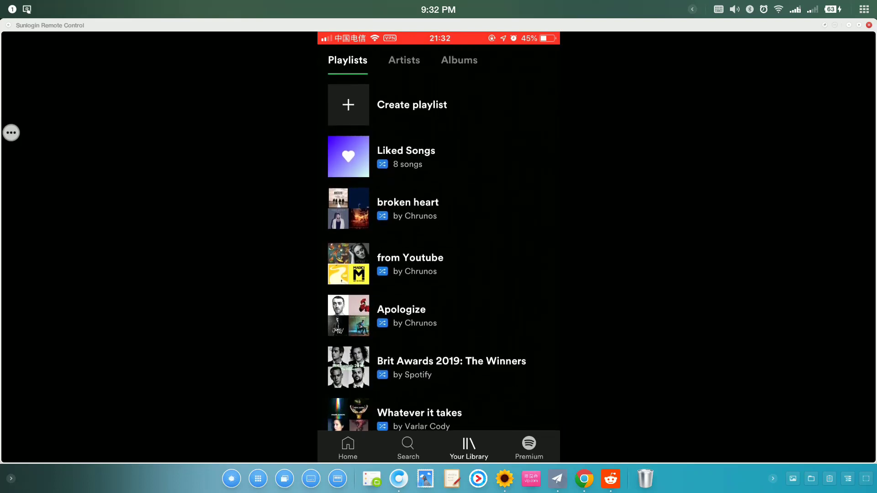
pyautogui.scroll(1, 438, 247)
pyautogui.scroll(-2, 438, 274)
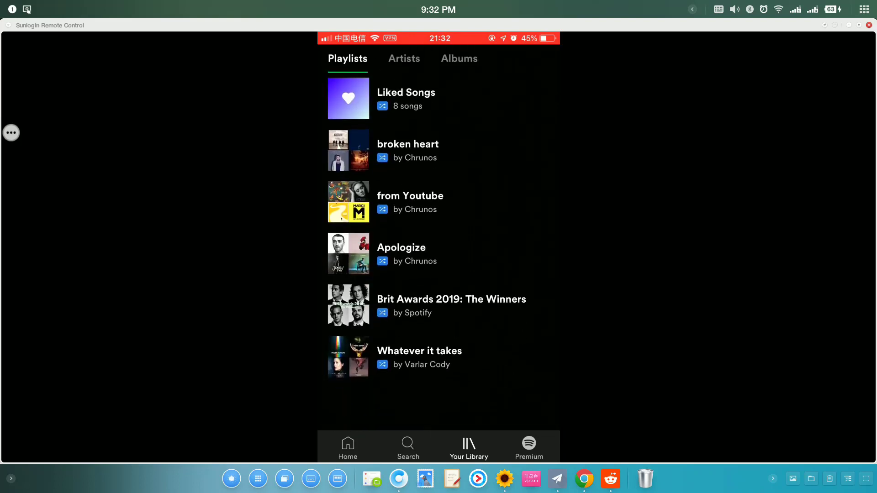
pyautogui.scroll(5, 439, 274)
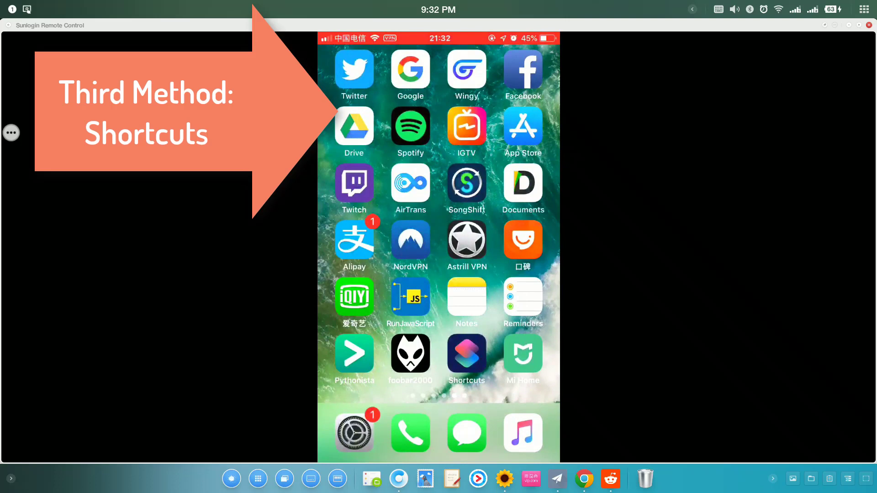
# Step: Open the Shortcuts app, switch to Reddit, and read the r/shortcuts post about the Spotify API and its comments
pyautogui.click(466, 353)
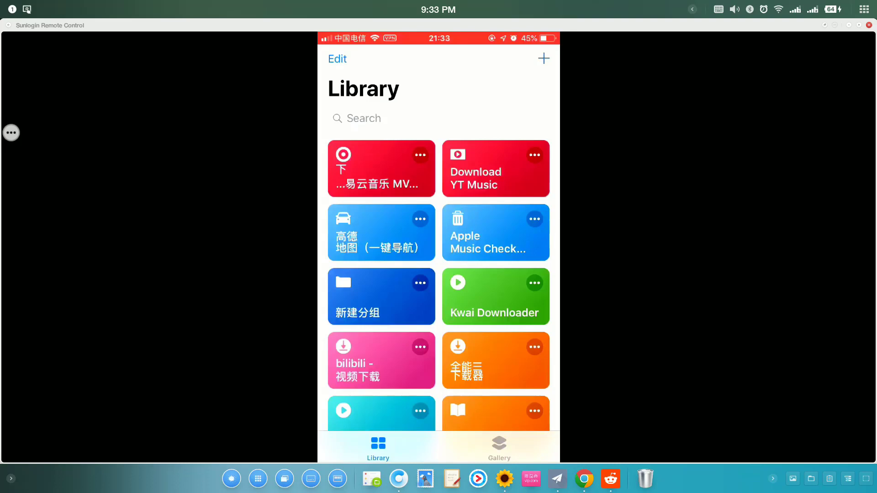
pyautogui.hotkey('alt', 'Tab')
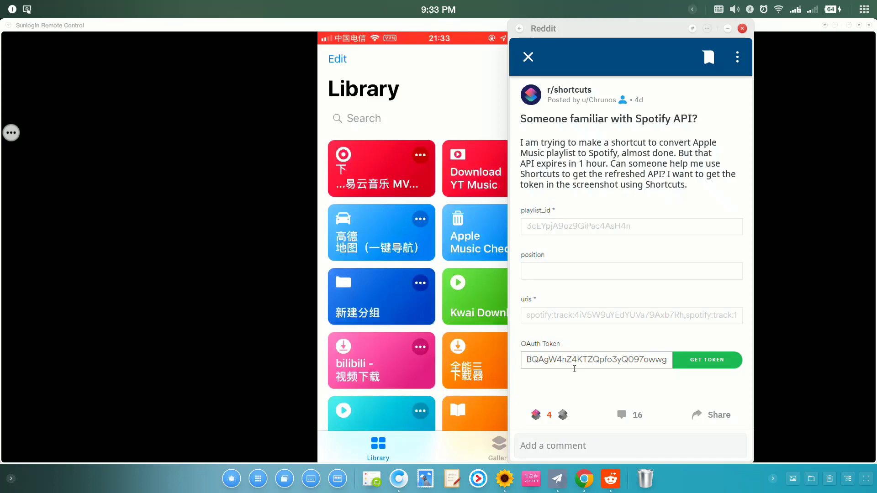
pyautogui.moveTo(559, 330); pyautogui.dragTo(535, 208)
pyautogui.moveTo(574, 241); pyautogui.dragTo(575, 115)
pyautogui.moveTo(550, 323); pyautogui.dragTo(532, 151)
pyautogui.moveTo(559, 290); pyautogui.dragTo(545, 165)
pyautogui.moveTo(550, 310); pyautogui.dragTo(540, 250)
pyautogui.click(595, 402)
pyautogui.click(595, 402)
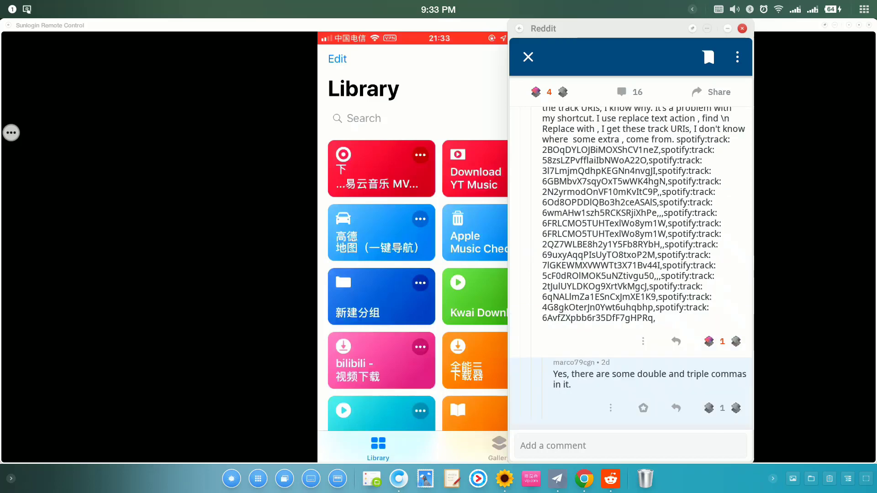
pyautogui.moveTo(586, 283); pyautogui.dragTo(587, 153)
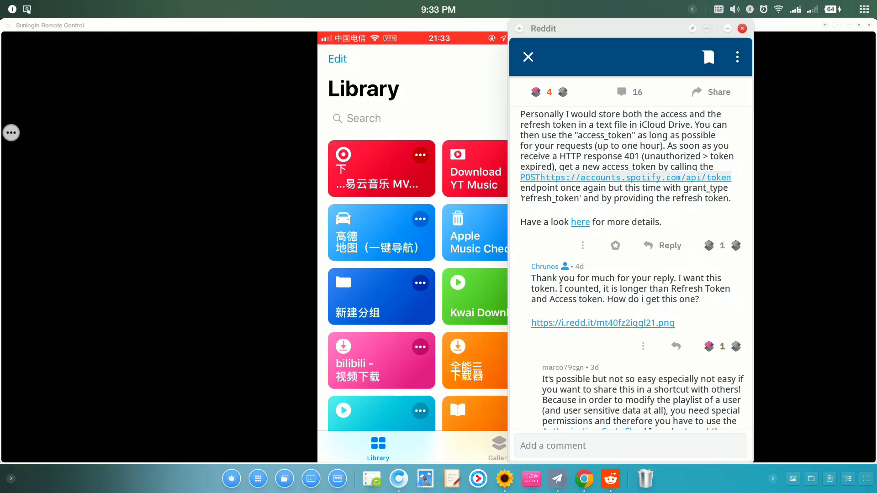
# Step: Minimize the Reddit window and open the "Apple Music Playlist To Spotify 2" shortcut from the Shortcuts library for editing
pyautogui.scroll(-15, 412, 251)
pyautogui.click(727, 28)
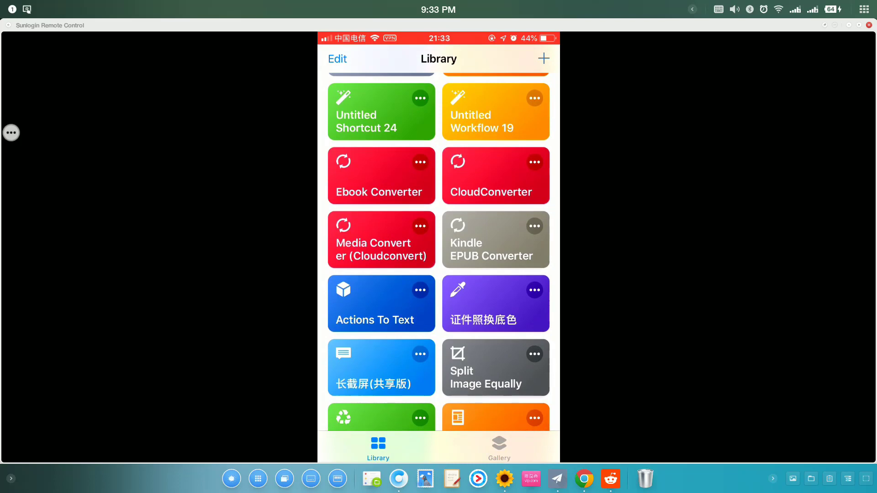
pyautogui.scroll(-3, 438, 251)
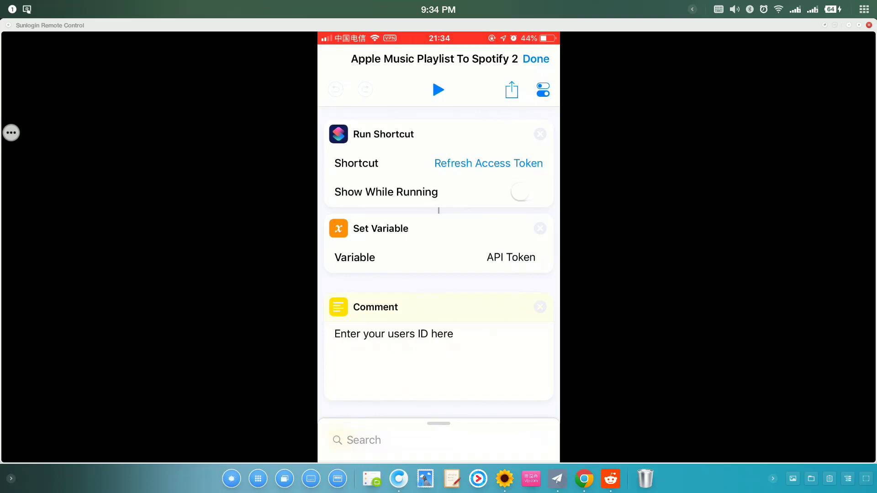
# Step: Switch to Chrome and view the OAuth Token section of the Spotify for Developers "Create a Playlist" console page
pyautogui.click(399, 478)
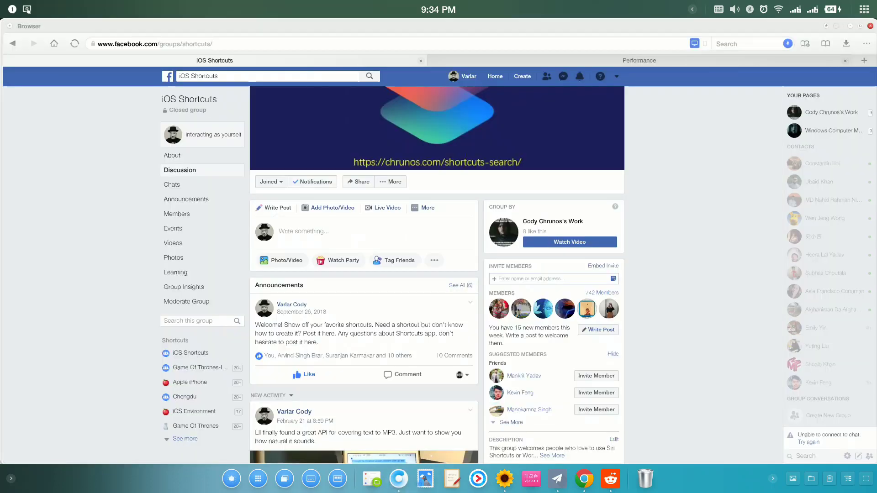
pyautogui.click(584, 479)
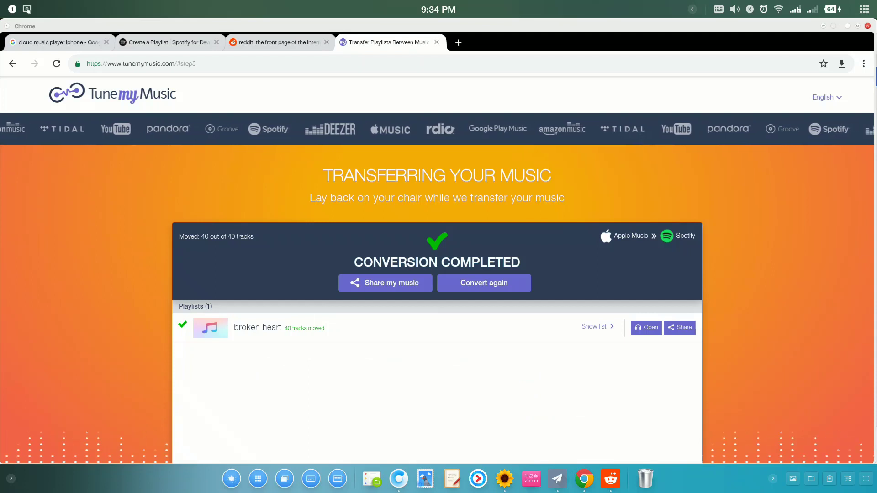
pyautogui.click(183, 43)
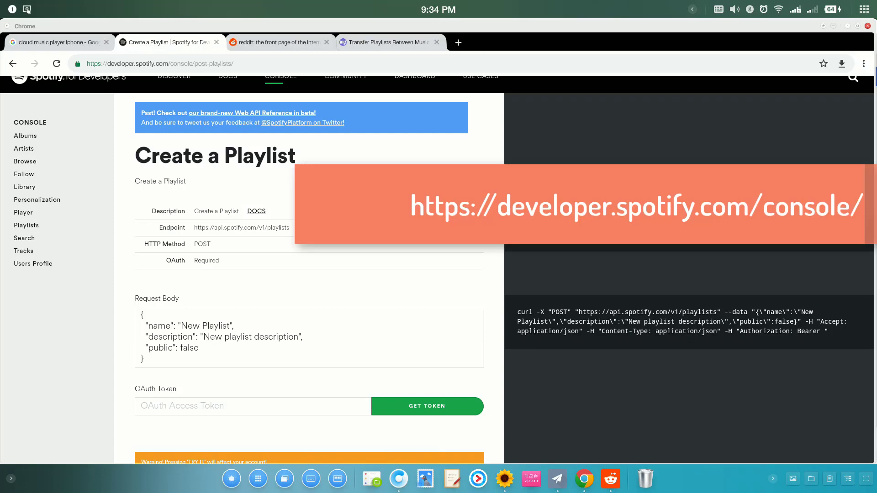
pyautogui.scroll(-1, 288, 323)
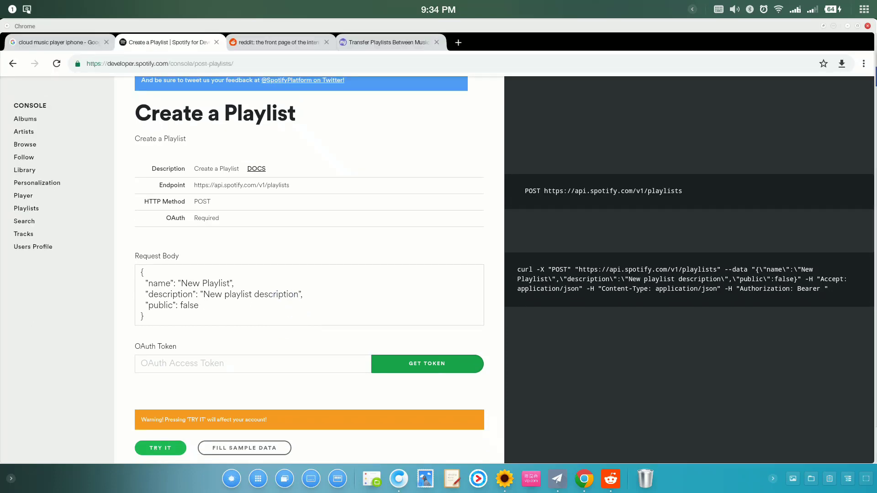
# Step: Request an OAuth token for the Create a Playlist endpoint with the playlist-modify-public and playlist-modify-private scopes
pyautogui.click(411, 364)
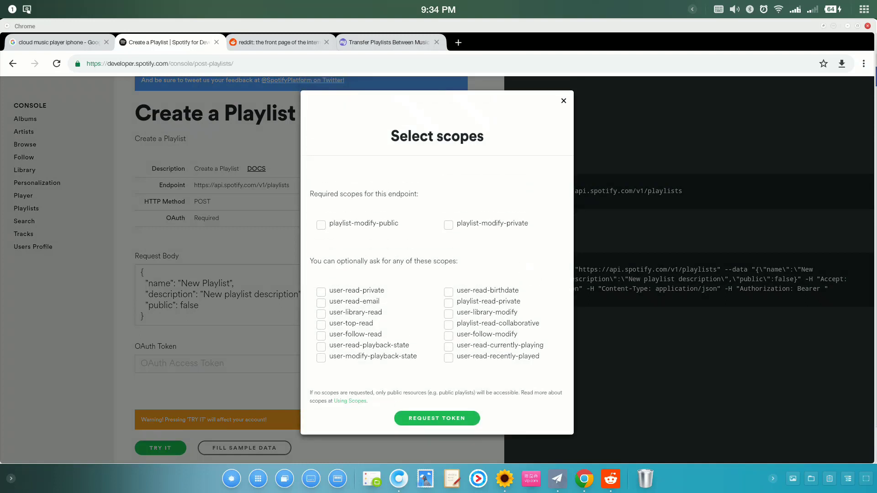
pyautogui.click(321, 224)
pyautogui.click(448, 225)
pyautogui.click(436, 419)
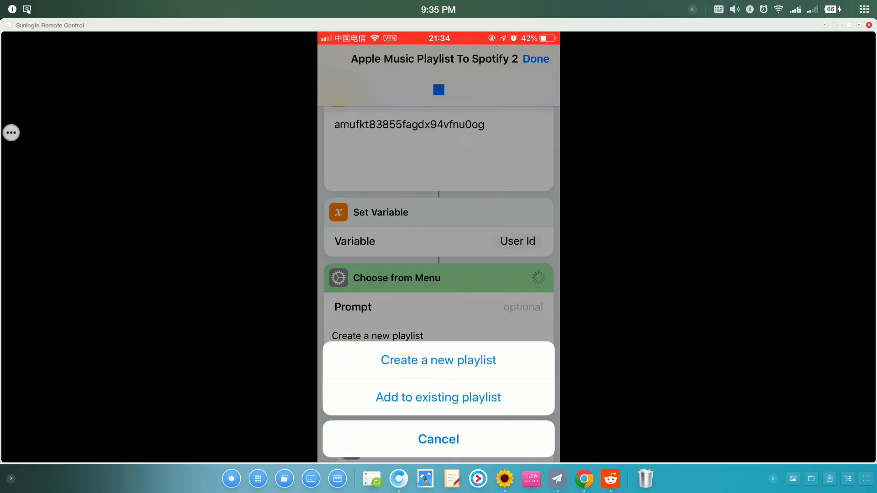
# Step: Choose to add to an existing playlist, pick Acoustic Hits as the Apple Music source, and confirm the preselected songs
pyautogui.click(427, 398)
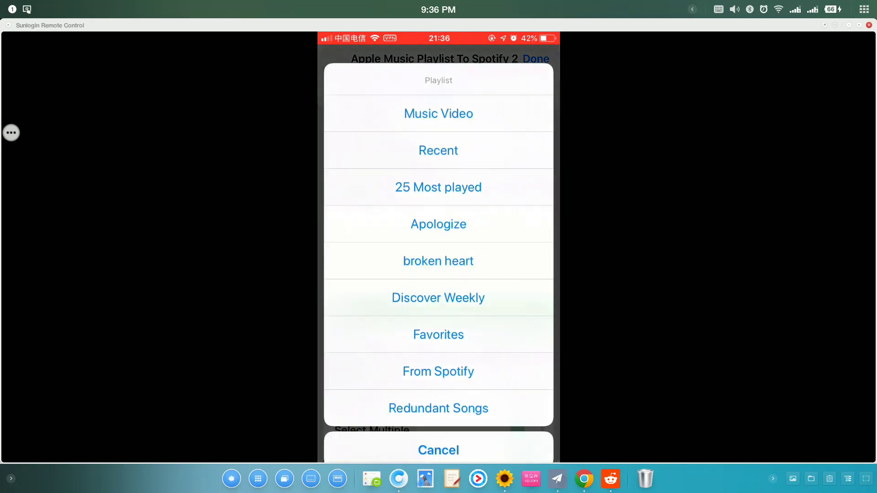
pyautogui.scroll(-4, 438, 247)
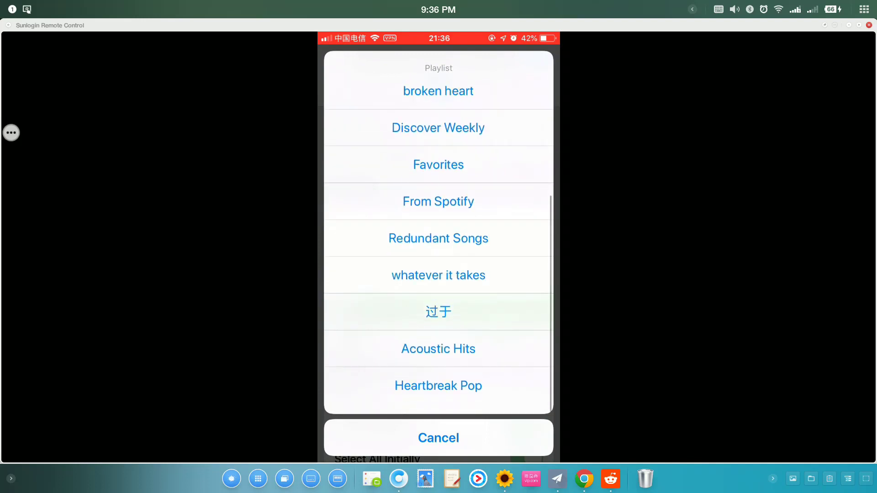
pyautogui.click(438, 359)
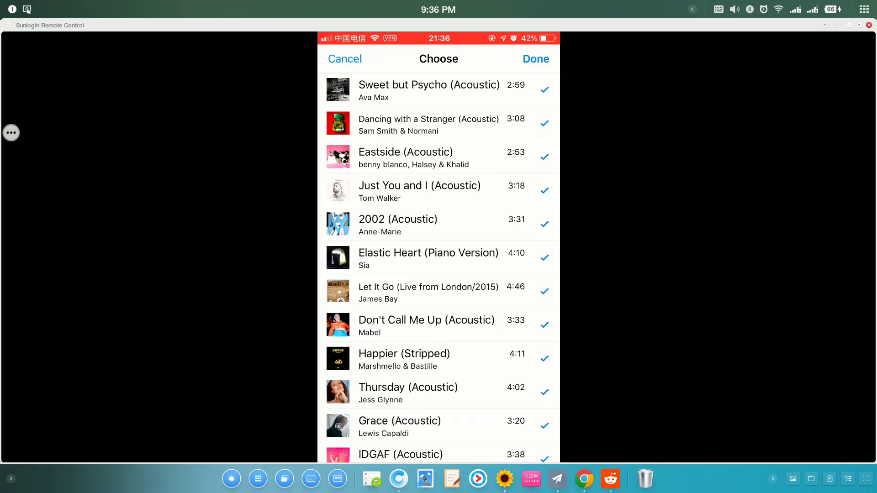
pyautogui.scroll(-15, 438, 267)
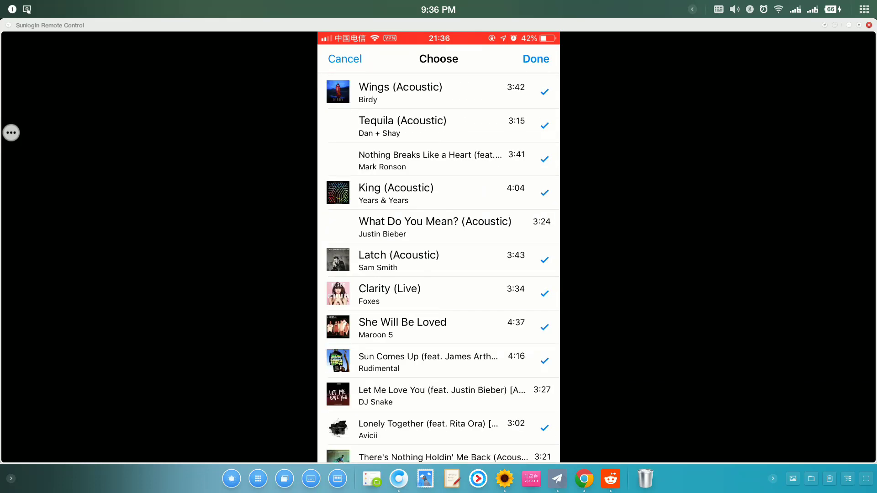
pyautogui.click(536, 59)
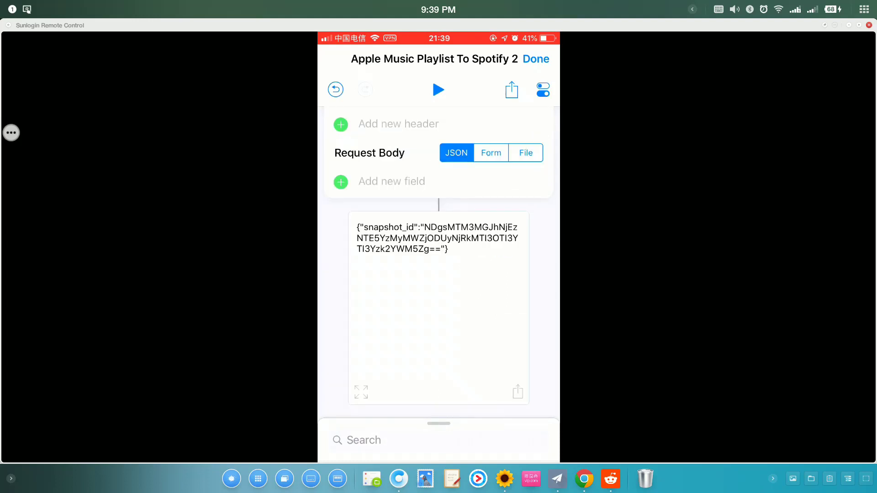
# Step: Leave the playlist transfer shortcut and open the Spotify Authorization Code Flow shortcut from the library for editing
pyautogui.scroll(4, 438, 261)
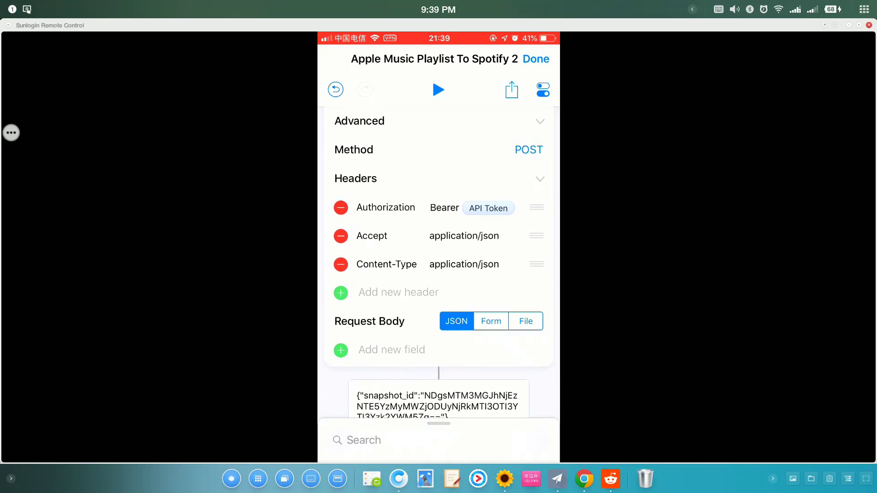
pyautogui.scroll(3, 438, 262)
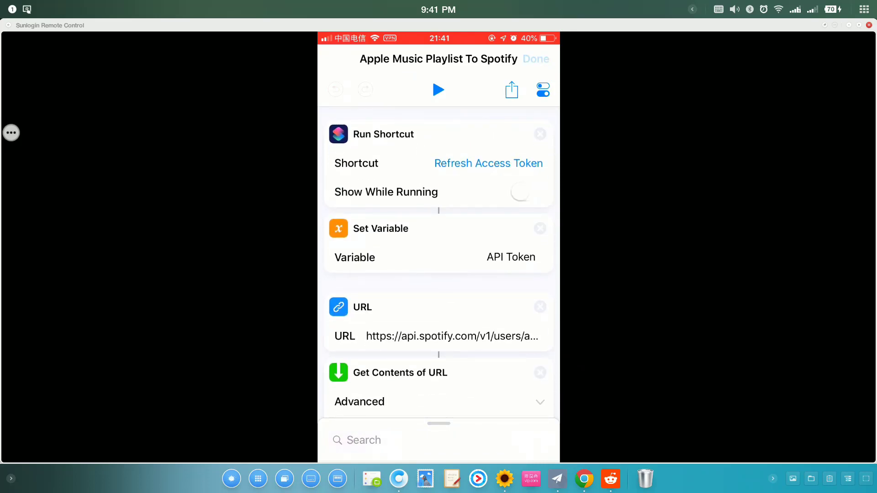
pyautogui.click(536, 59)
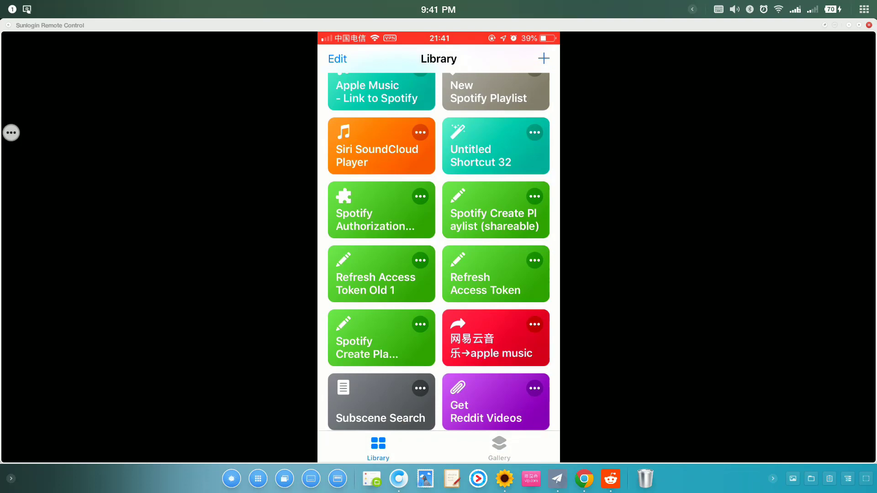
pyautogui.click(420, 197)
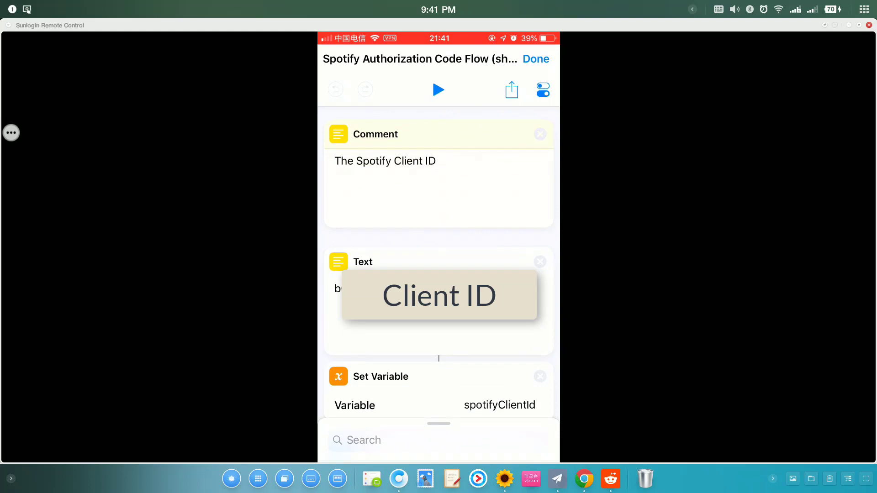
# Step: Examine the shortcut's client ID, authorization URL, callback URI and client secret actions along with their comments
pyautogui.click(534, 289)
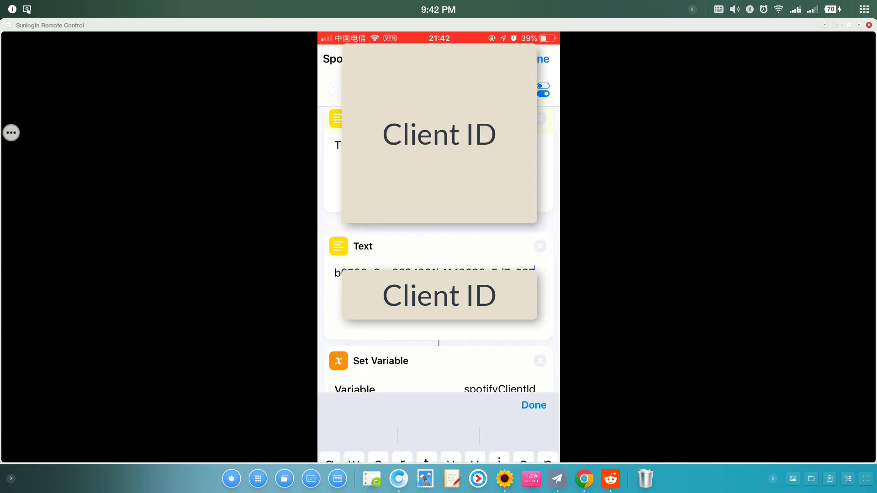
pyautogui.scroll(-6, 439, 262)
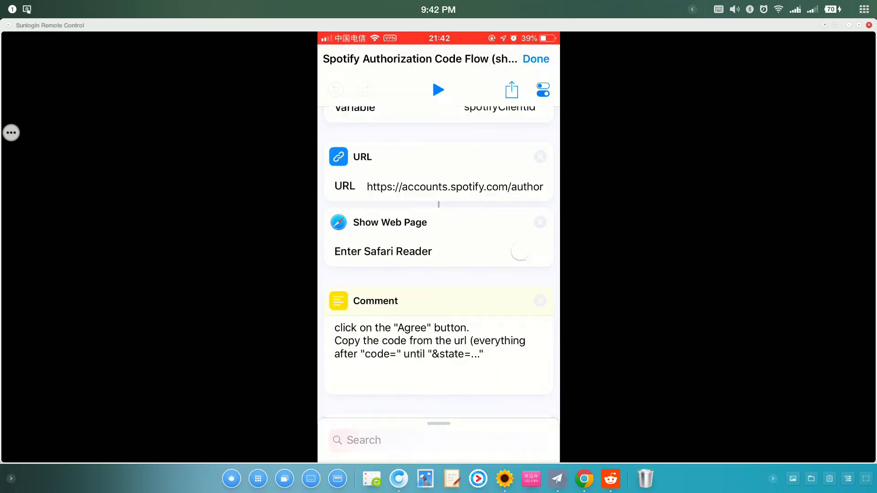
pyautogui.scroll(-5, 438, 260)
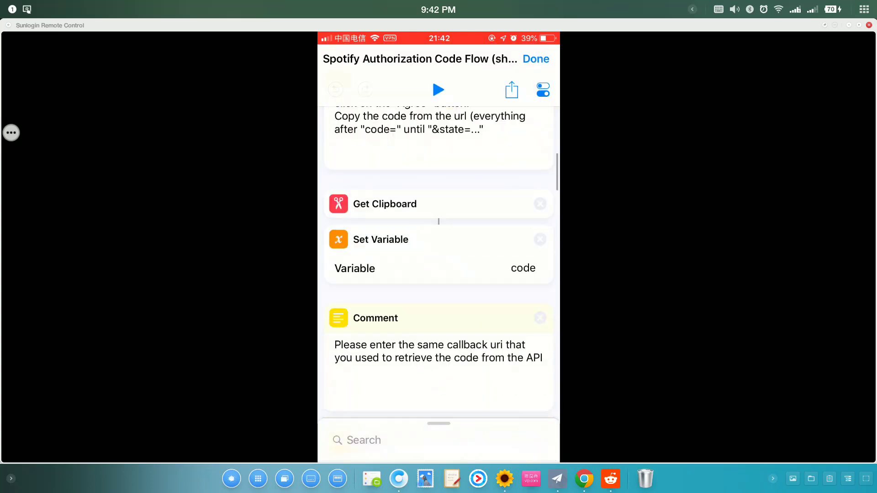
pyautogui.scroll(-5, 439, 260)
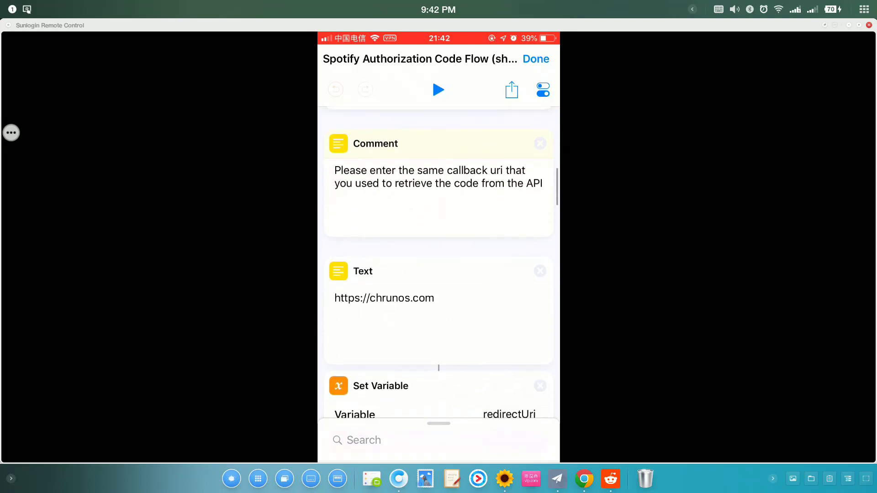
pyautogui.scroll(-2, 439, 260)
pyautogui.scroll(2, 438, 260)
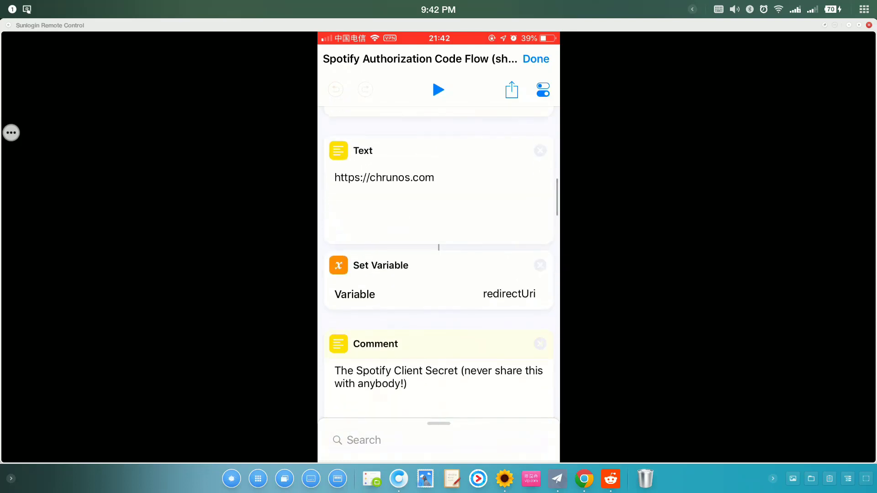
pyautogui.scroll(-4, 438, 260)
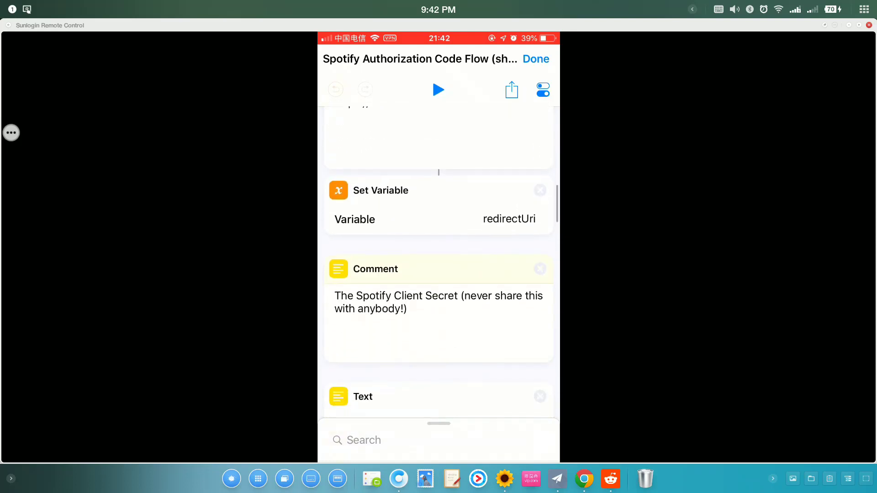
pyautogui.scroll(-2, 438, 260)
pyautogui.scroll(-1, 438, 260)
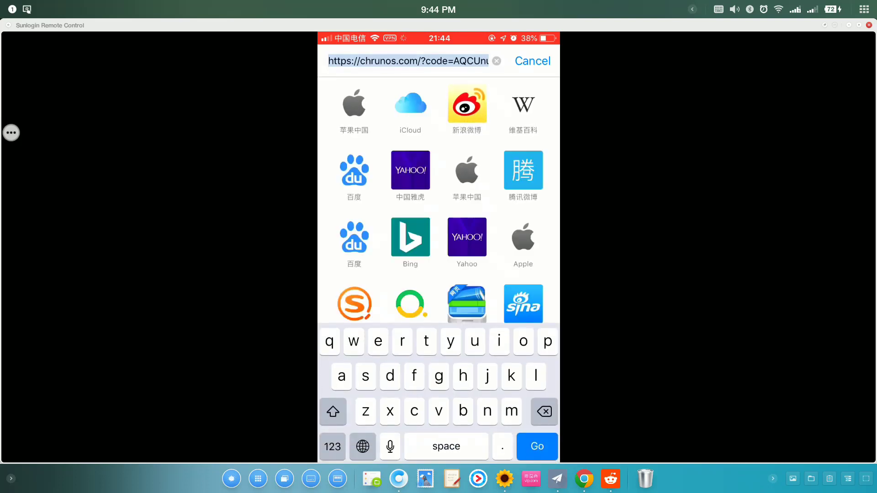
# Step: Copy the authorization code from the chrunos.com redirect URL, taking only the part between "code=" and "&state"
pyautogui.click(453, 61)
pyautogui.click(452, 61)
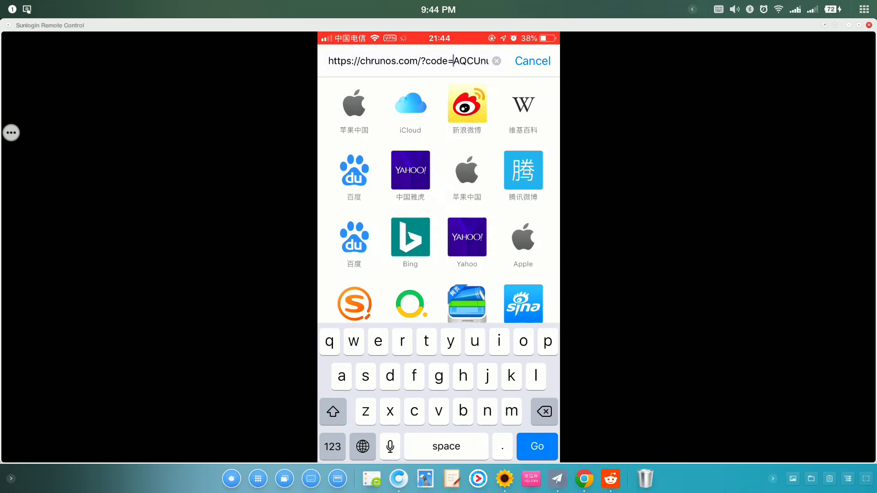
pyautogui.click(453, 61)
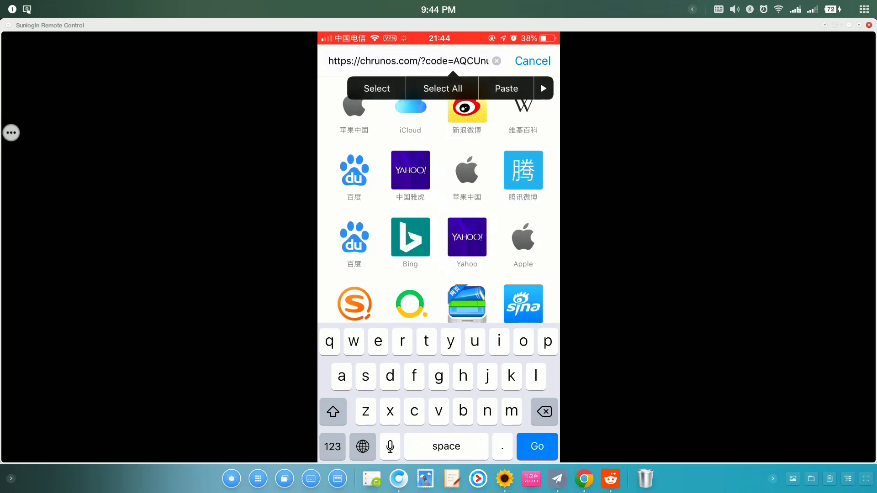
pyautogui.click(376, 88)
pyautogui.moveTo(488, 70); pyautogui.dragTo(410, 69)
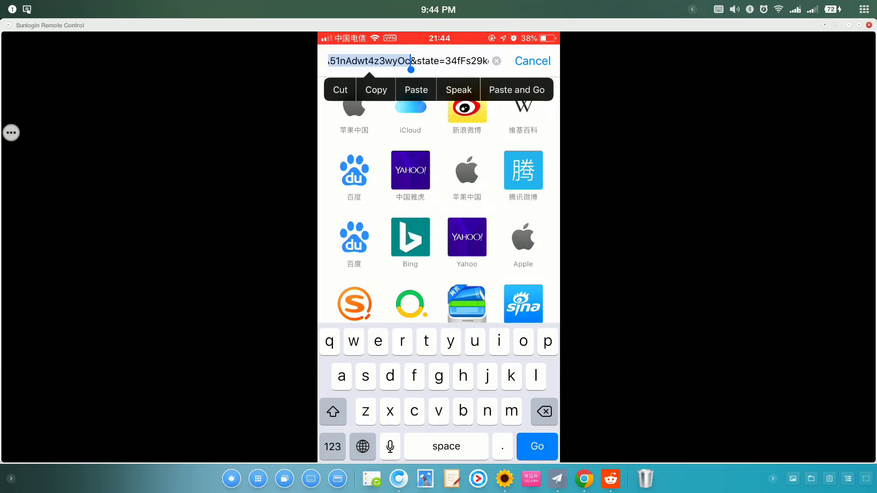
pyautogui.click(376, 90)
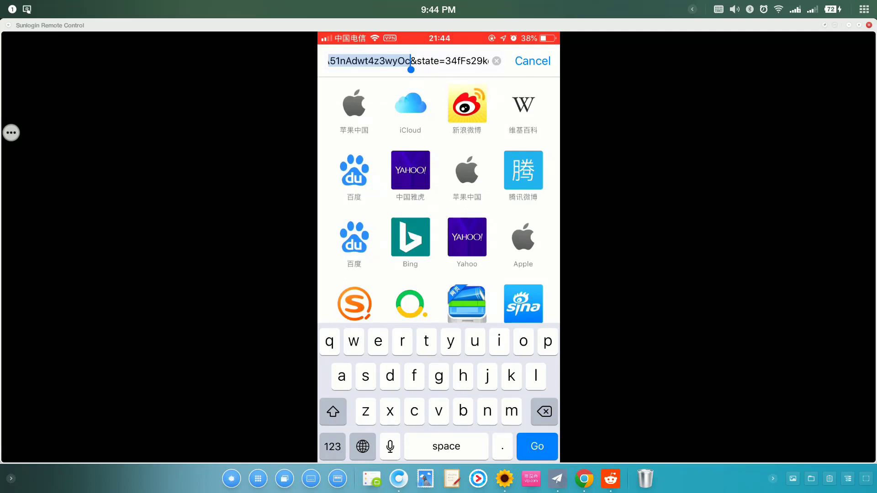
# Step: Stop editing the web address, return to the Shortcuts app, and close its chrunos.com page so the shortcut continues
pyautogui.click(533, 61)
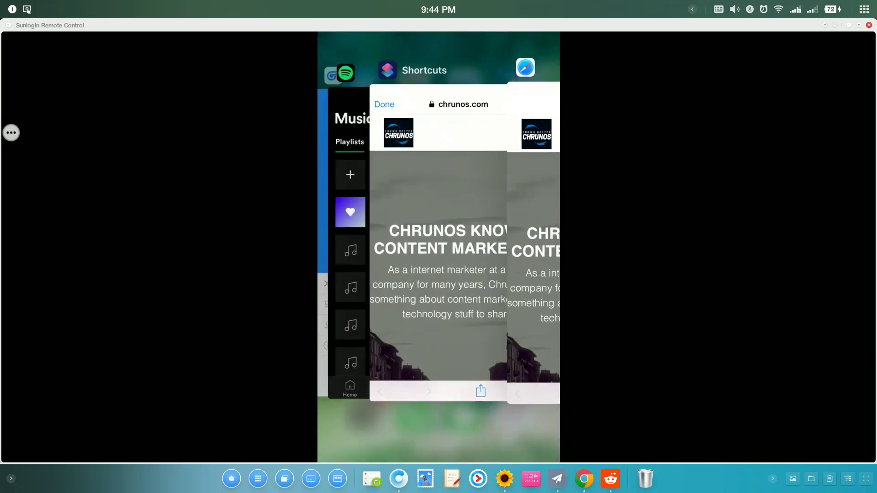
pyautogui.click(439, 242)
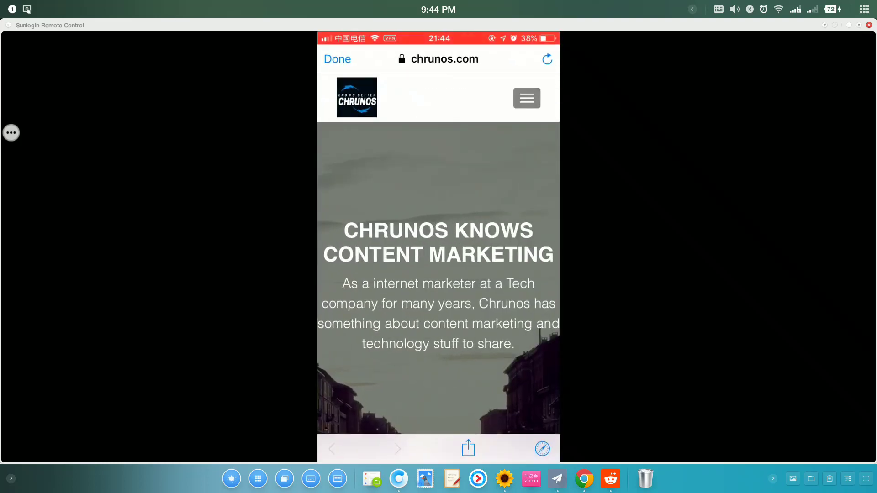
pyautogui.click(337, 59)
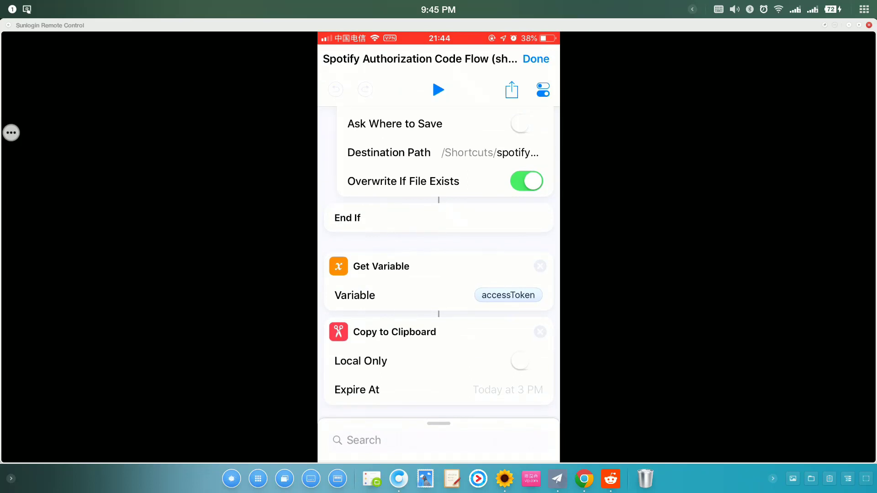
# Step: Review the final actions that build the token text and save it to a file in iCloud Drive
pyautogui.scroll(2, 438, 262)
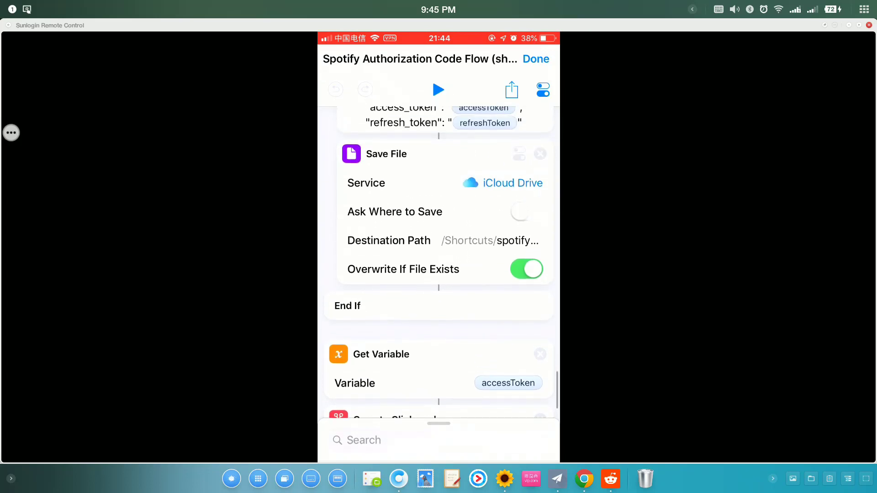
pyautogui.scroll(-1, 438, 262)
pyautogui.scroll(1, 438, 262)
pyautogui.scroll(2, 438, 263)
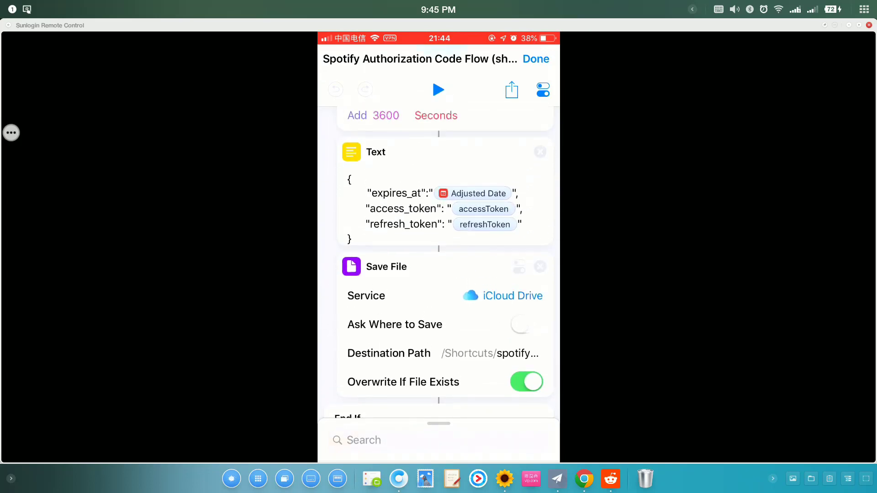
pyautogui.scroll(1, 438, 262)
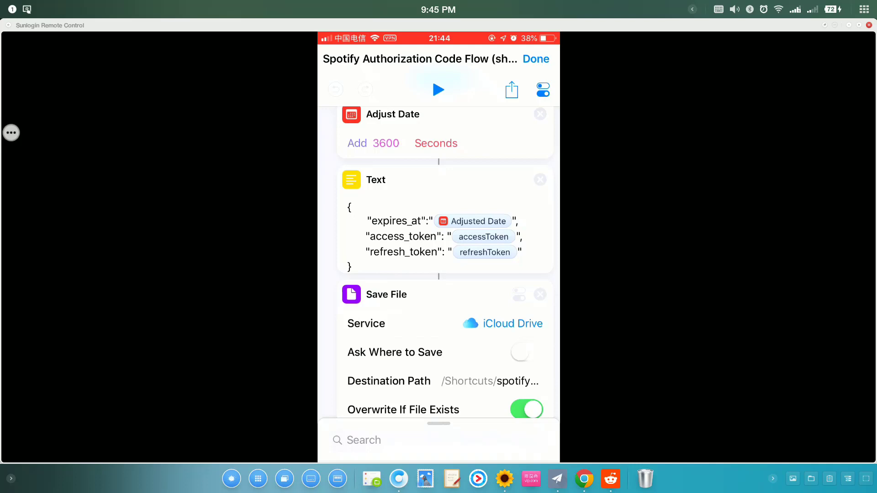
# Step: Leave the Shortcuts app and switch to the file manager apps, including Readdle's Documents
pyautogui.press('Home')
pyautogui.hscroll(-1, 438, 216)
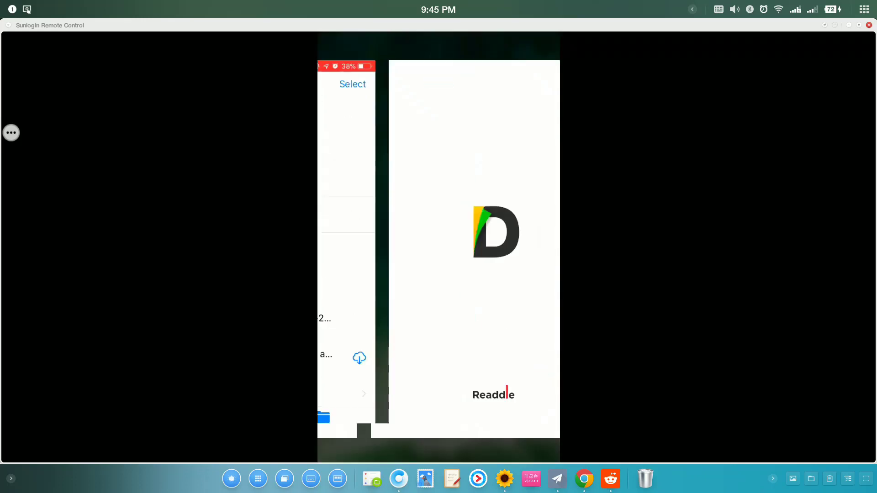
pyautogui.scroll(-1, 439, 262)
pyautogui.scroll(1, 439, 262)
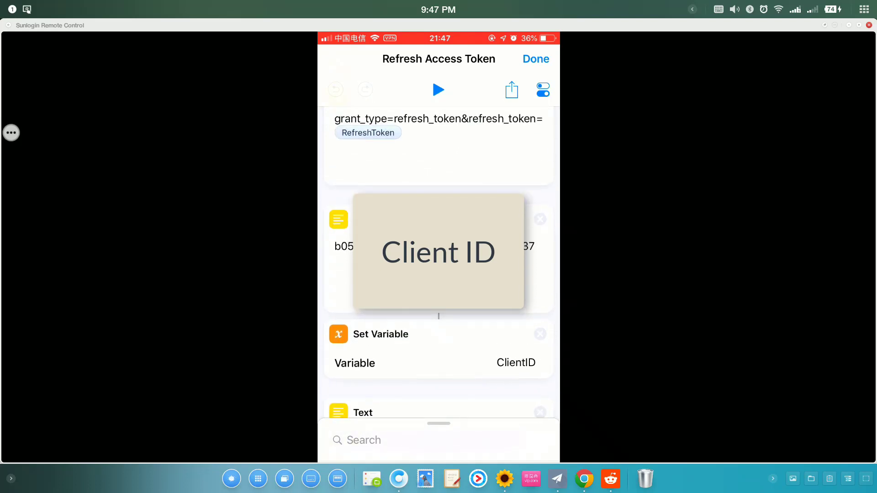
# Step: Review the Refresh Access Token shortcut from its Get File action through the expires_at check and access_token lookup
pyautogui.scroll(10, 438, 262)
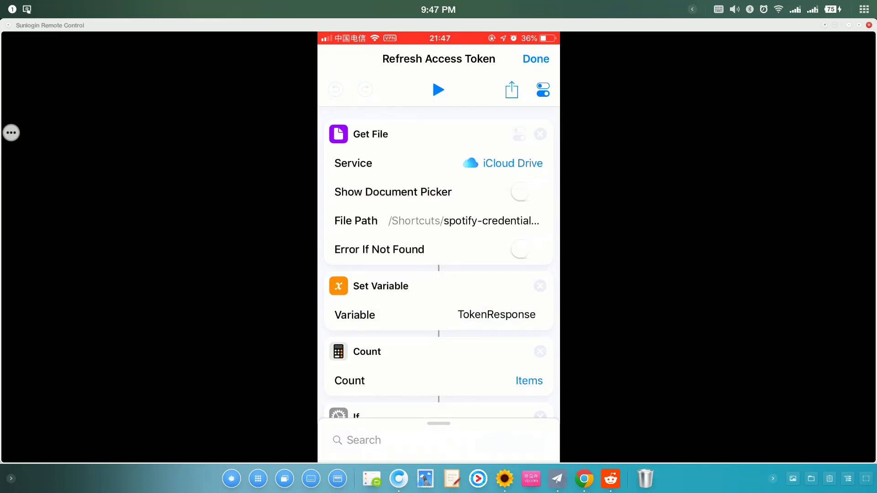
pyautogui.scroll(-5, 438, 261)
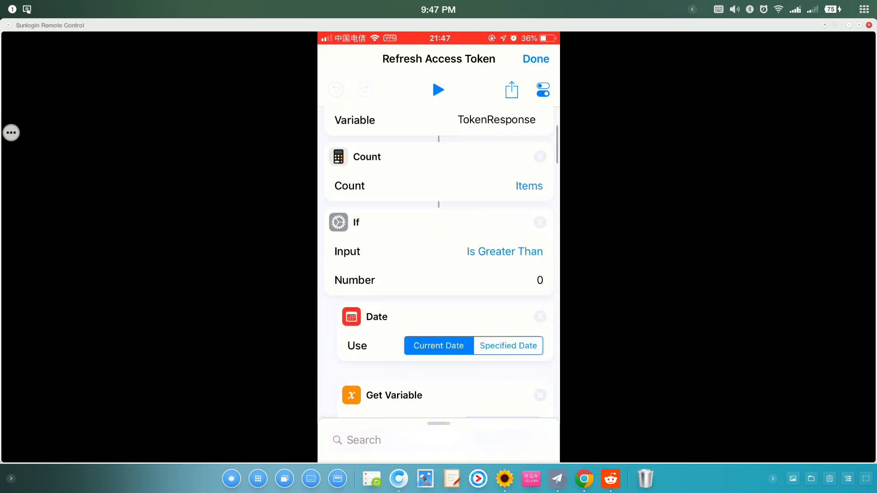
pyautogui.scroll(-8, 383, 391)
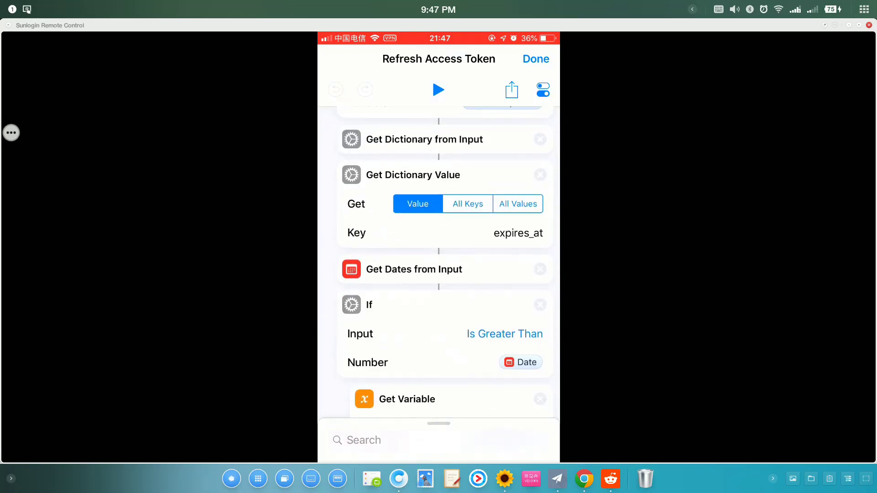
pyautogui.scroll(-6, 438, 271)
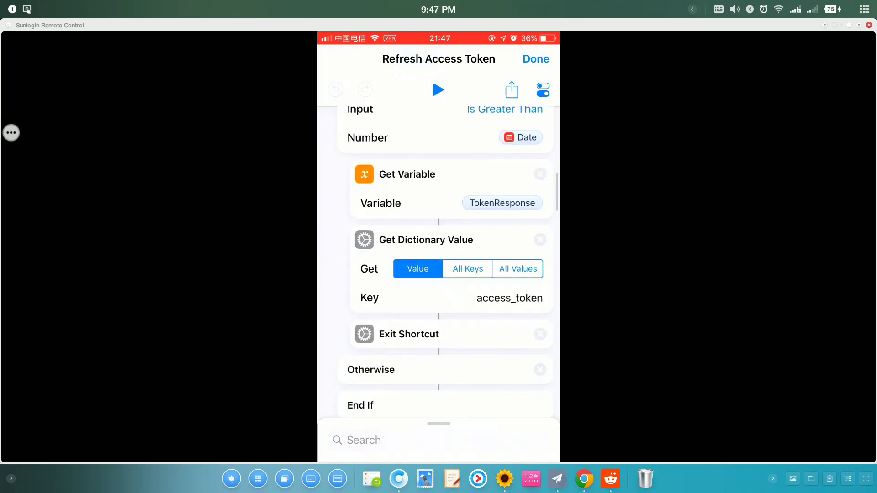
pyautogui.scroll(-2, 439, 261)
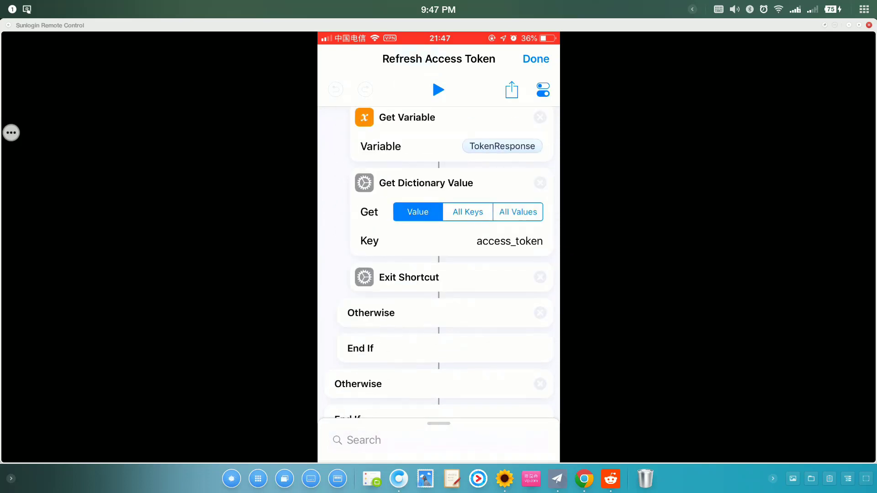
# Step: Close the Refresh Access Token shortcut to return to the shortcut library, and switch to the Reddit app
pyautogui.scroll(6, 439, 260)
pyautogui.click(536, 58)
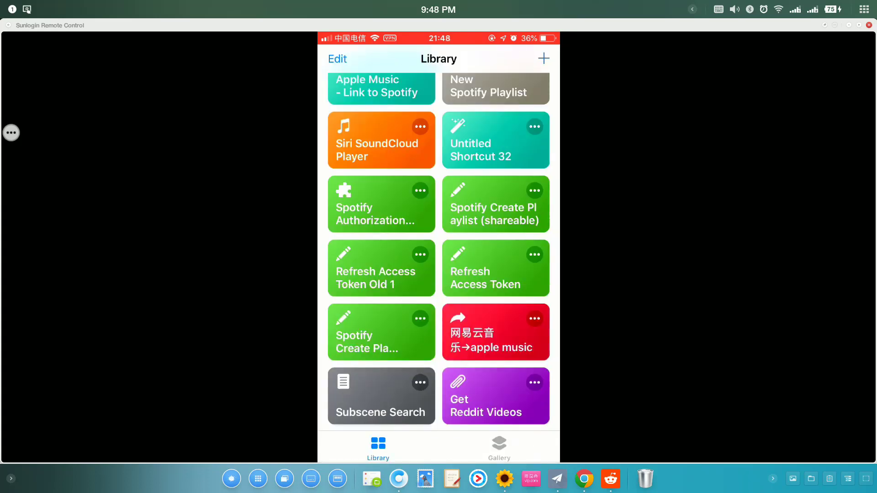
pyautogui.click(610, 479)
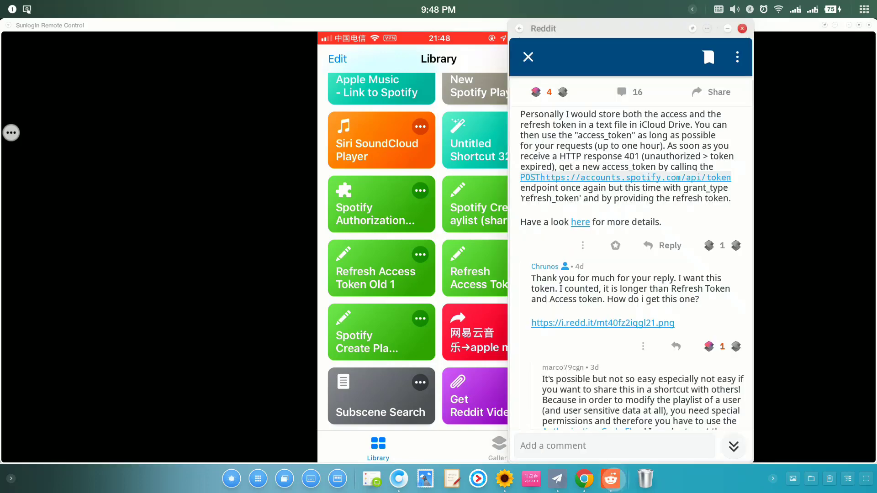
# Step: Review the r/shortcuts post "Someone familiar with Spotify API?" and its replies on authorization, access and refresh tokens, and the shared shortcuts
pyautogui.scroll(15, 630, 270)
pyautogui.scroll(10, 574, 368)
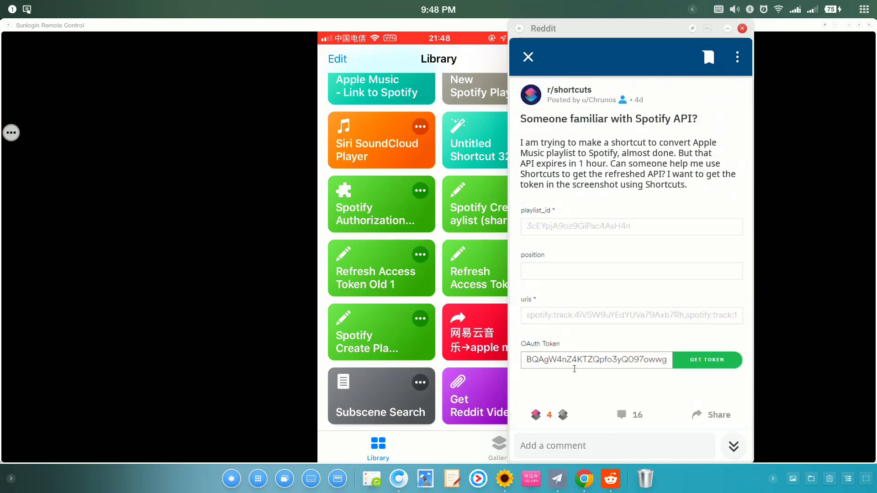
pyautogui.scroll(-15, 575, 368)
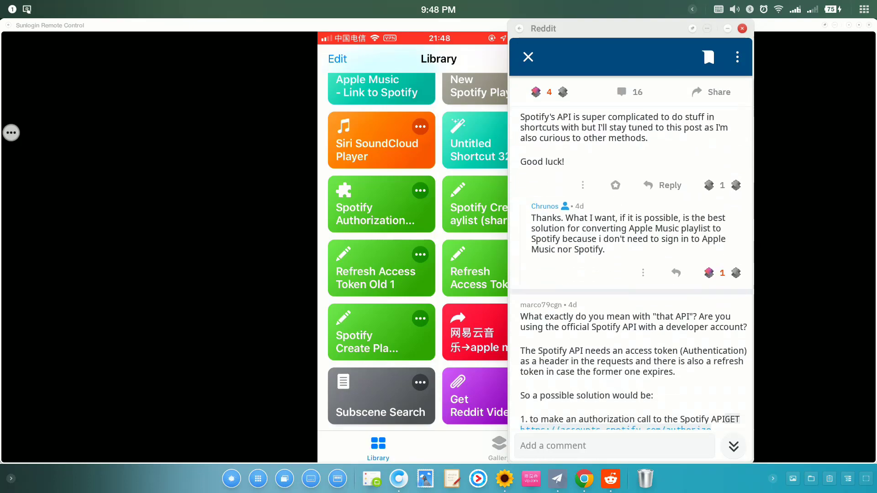
pyautogui.scroll(-15, 540, 353)
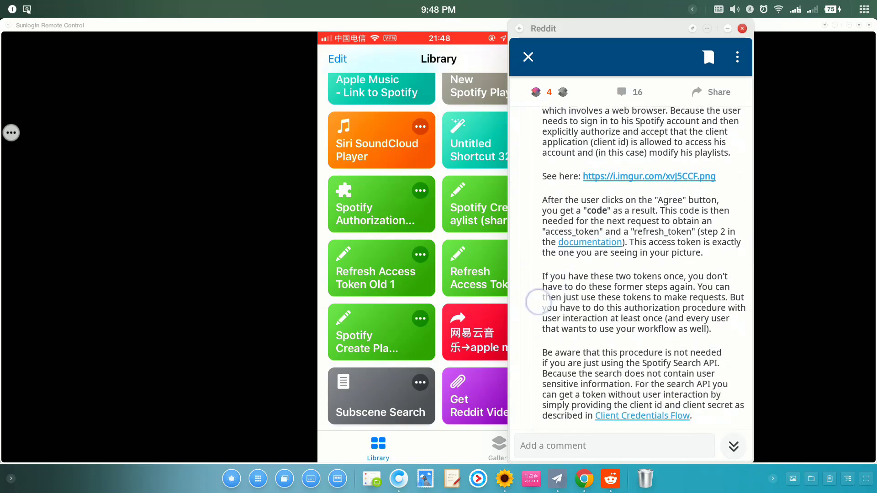
pyautogui.scroll(-8, 544, 328)
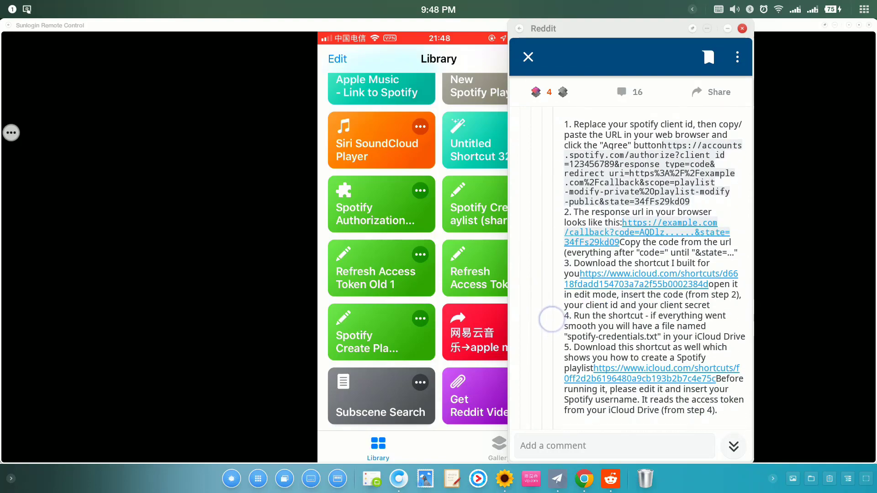
pyautogui.scroll(5, 550, 320)
pyautogui.scroll(15, 630, 264)
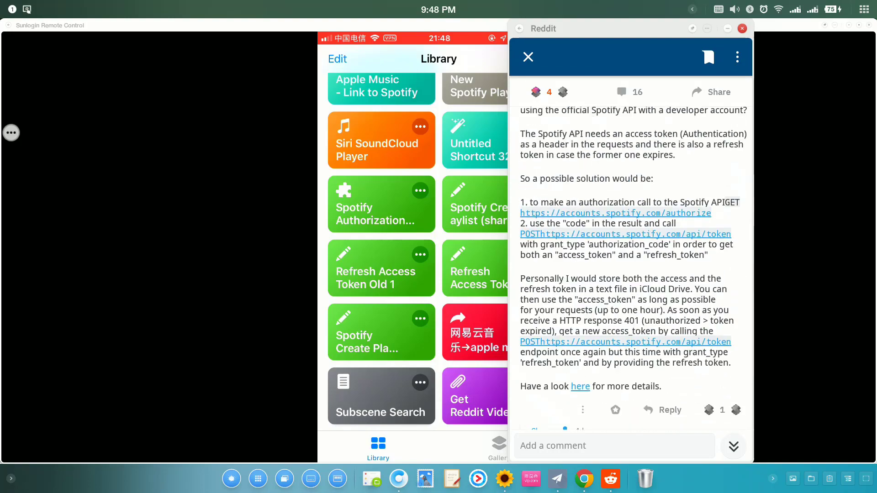
pyautogui.scroll(3, 630, 269)
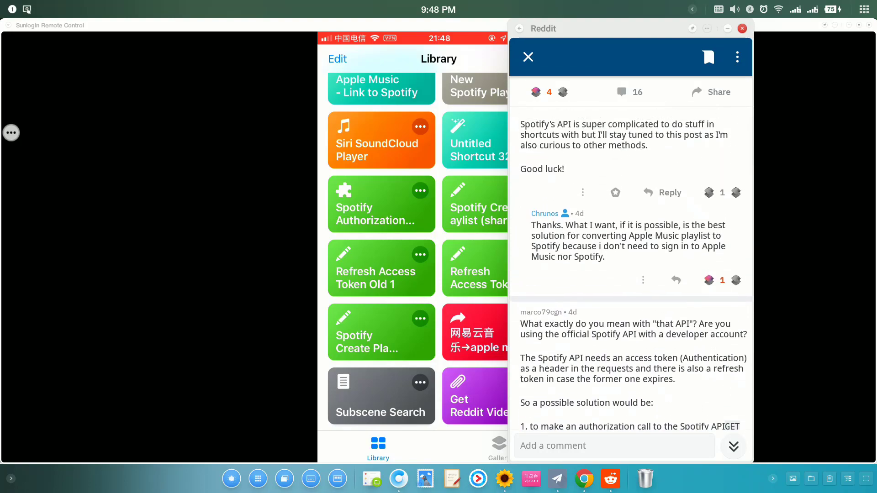